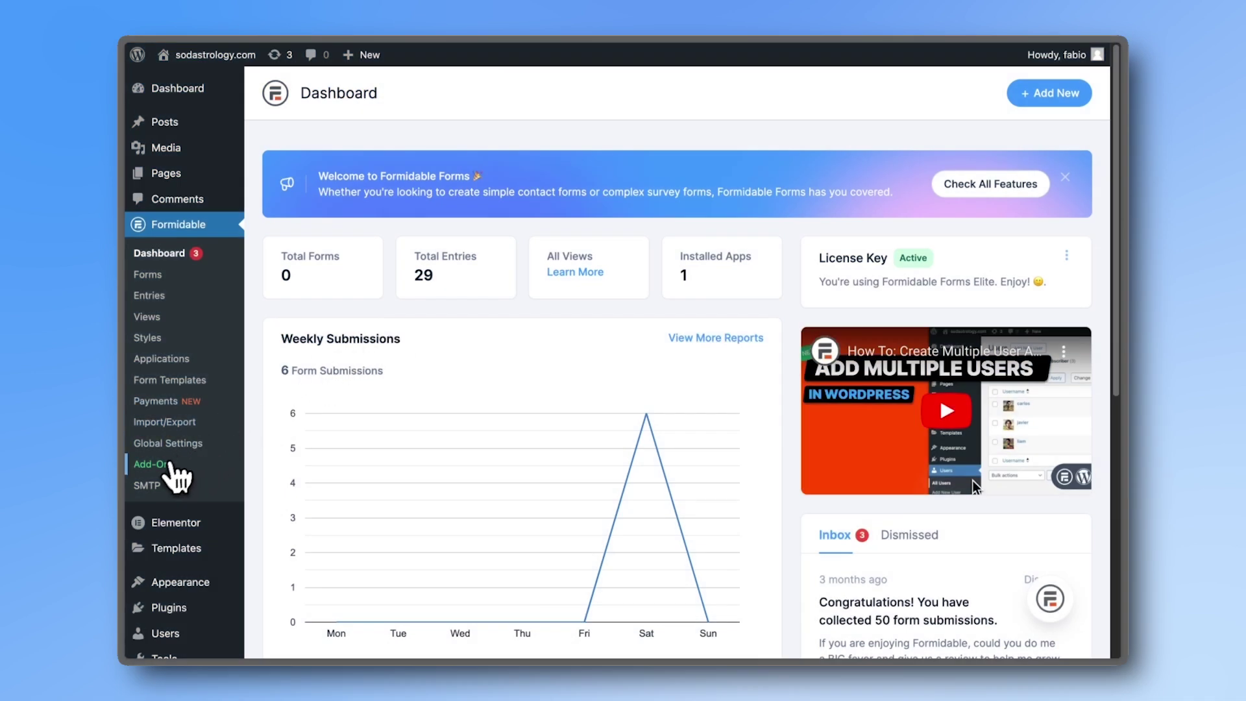
- Search the add-ons for 'pdf' and activate the PDFs add-on
left_click(172, 463)
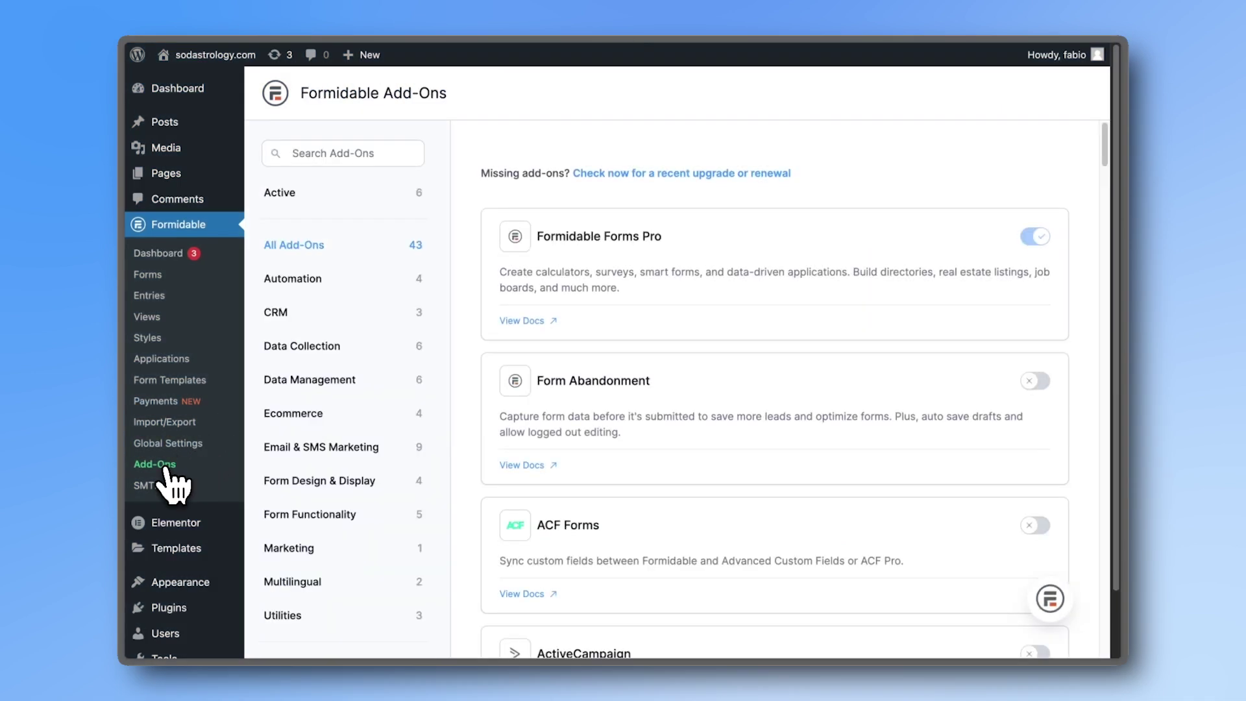
left_click(361, 152)
type("pdf")
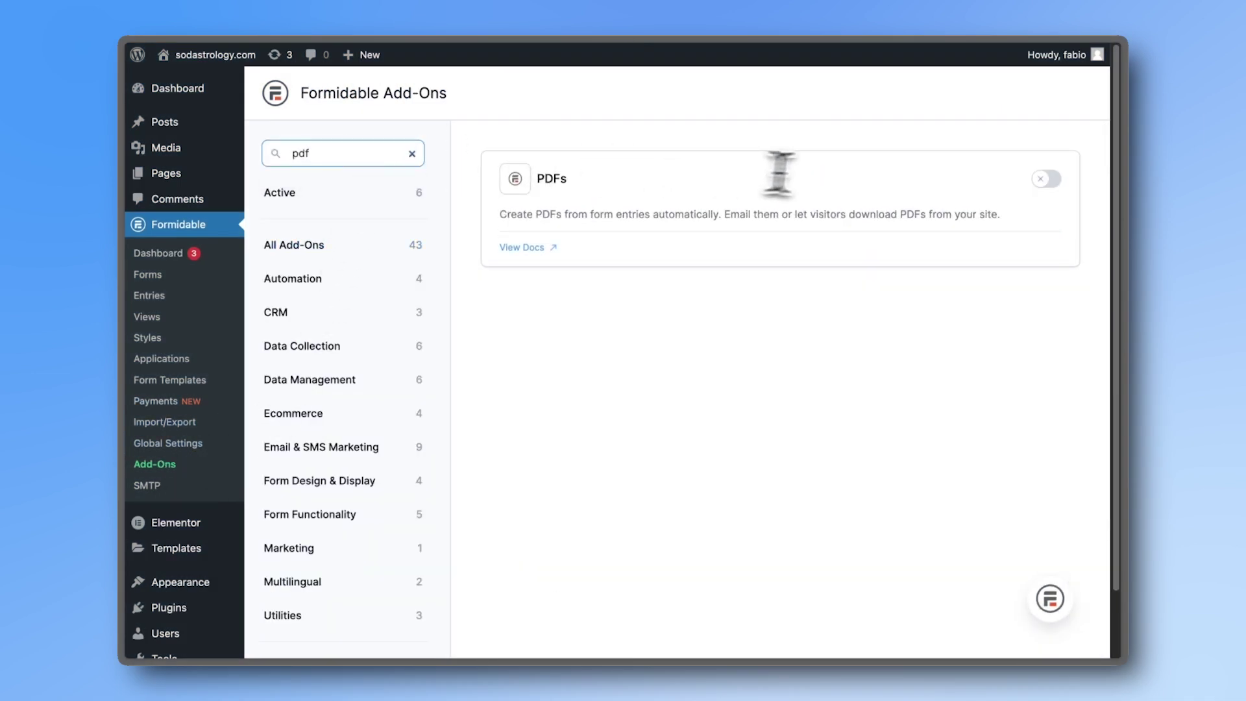
left_click(1046, 179)
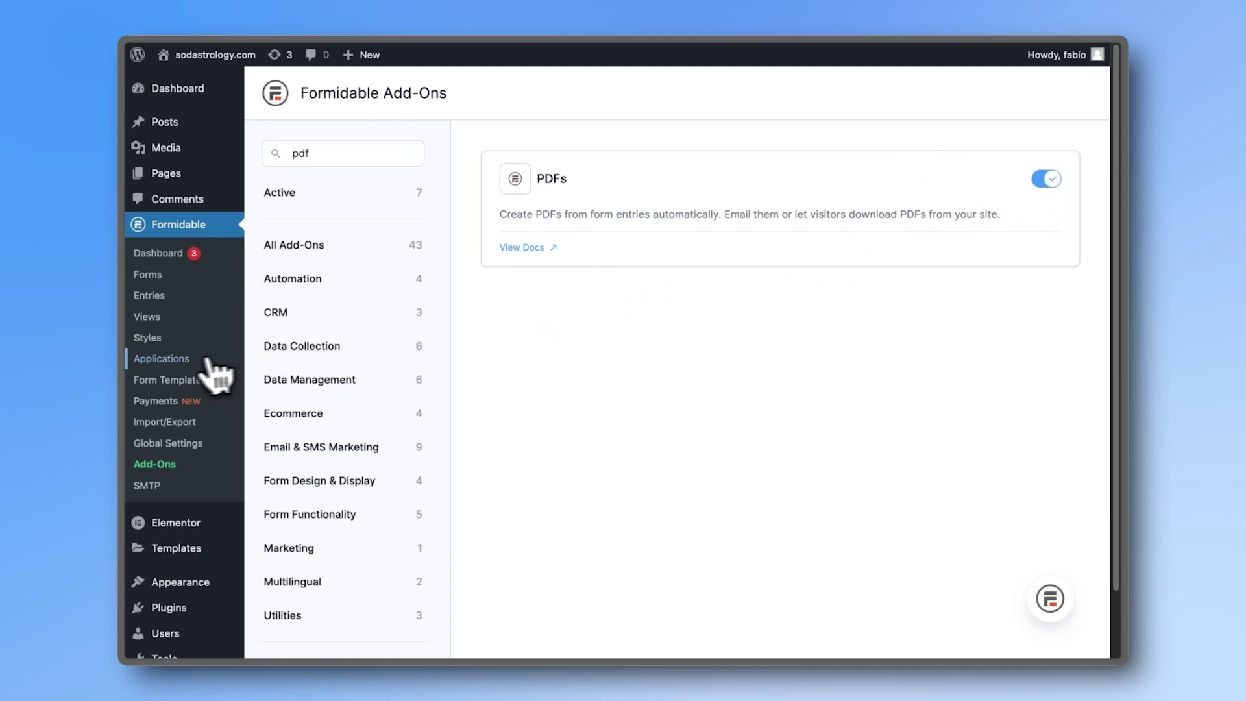
- Install the Invoice PDF application from the Applications gallery
left_click(178, 359)
scroll(412, 390, "down", 1)
scroll(516, 394, "down", 3)
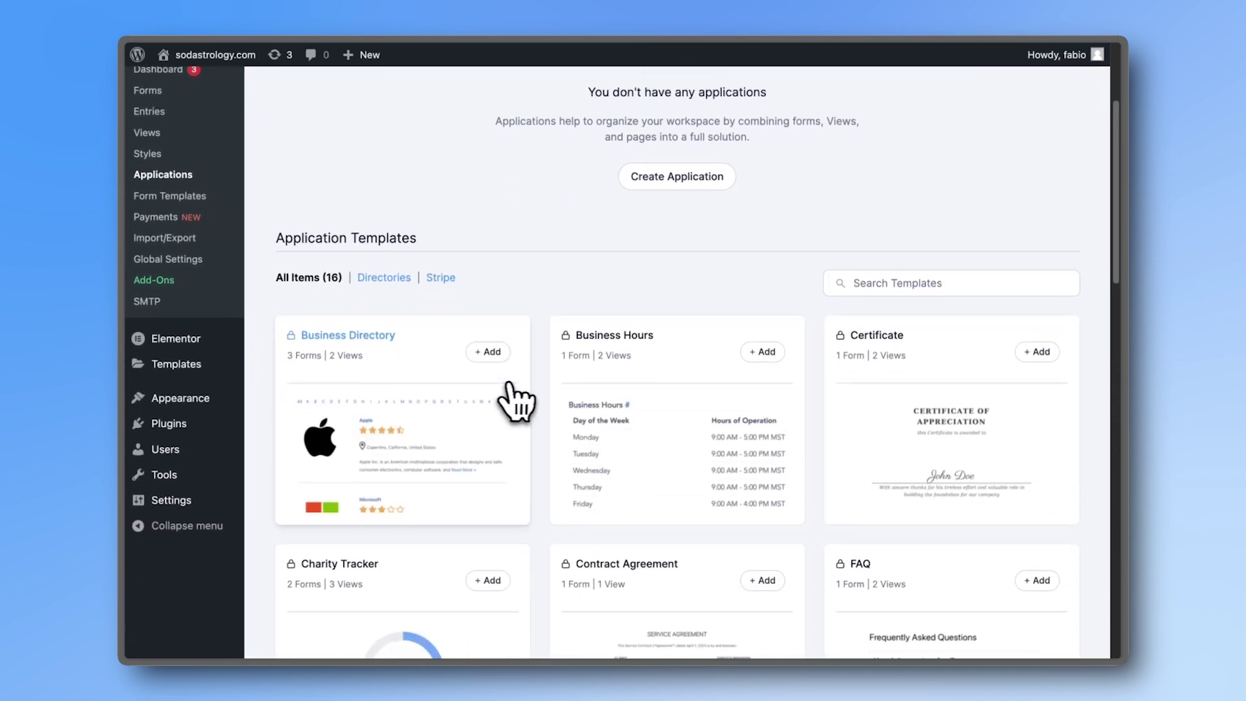
scroll(516, 399, "down", 2)
scroll(529, 399, "down", 1)
scroll(551, 403, "down", 1)
scroll(570, 412, "down", 1)
scroll(681, 400, "down", 1)
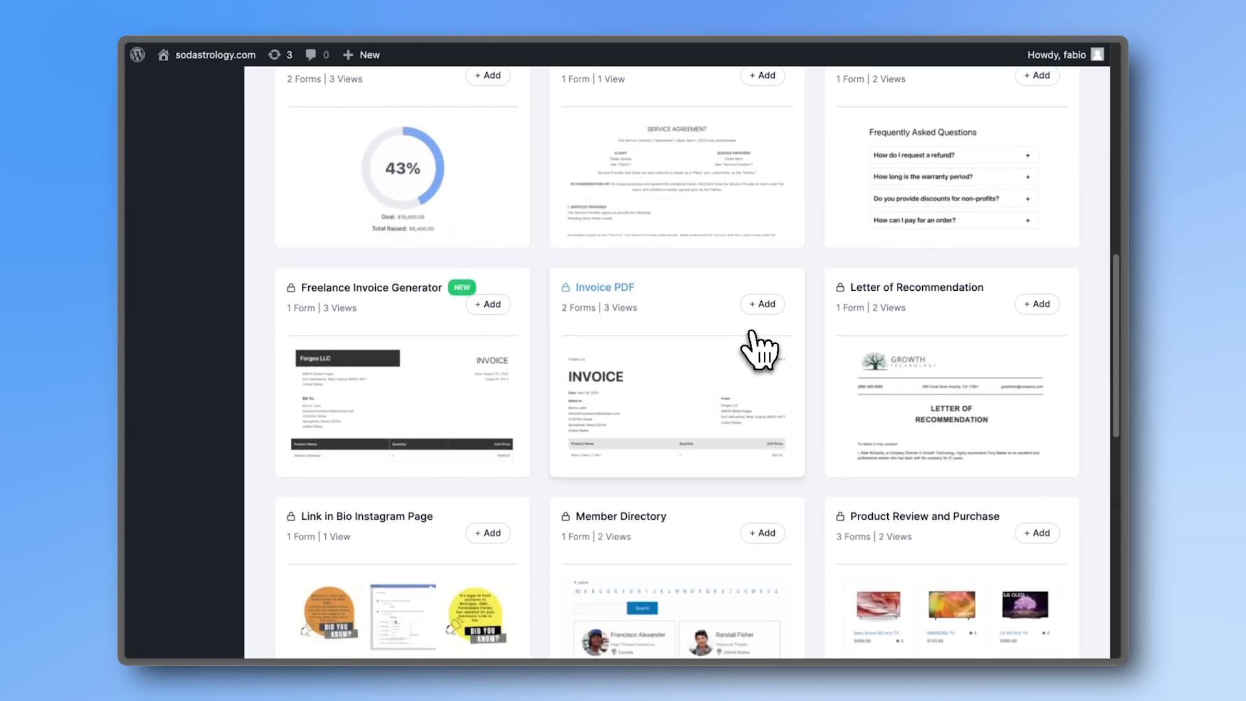
left_click(762, 305)
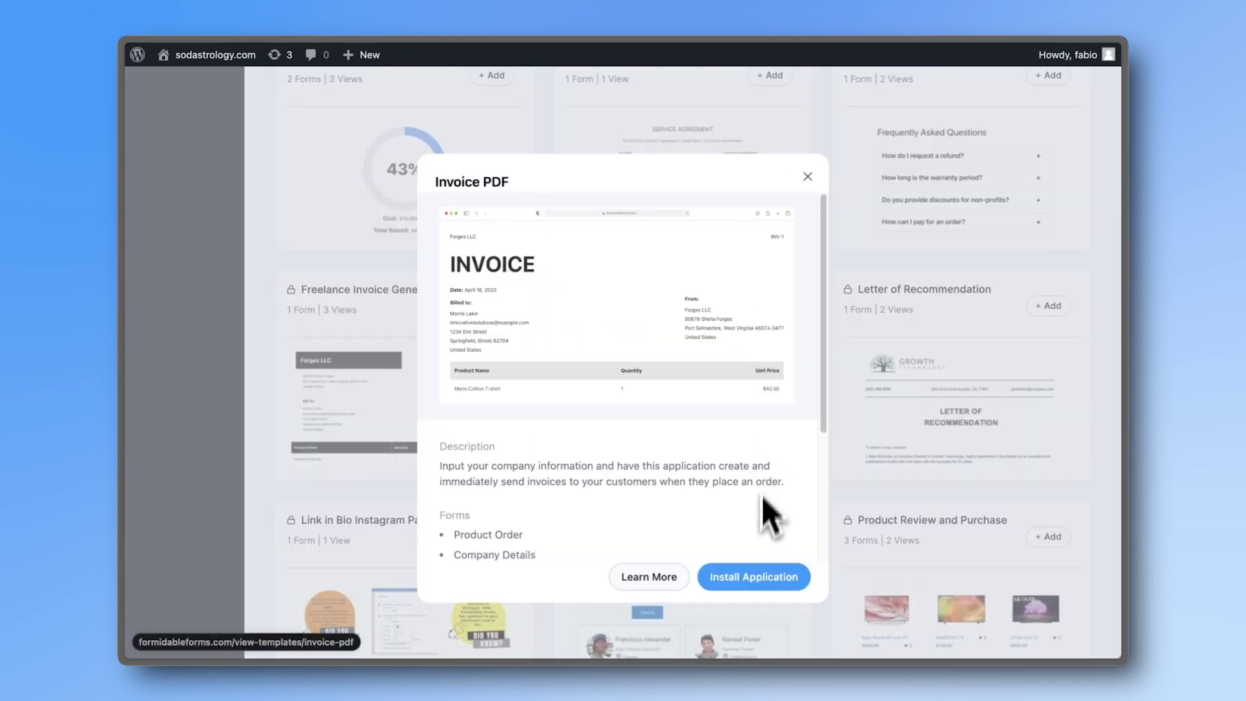
left_click(755, 581)
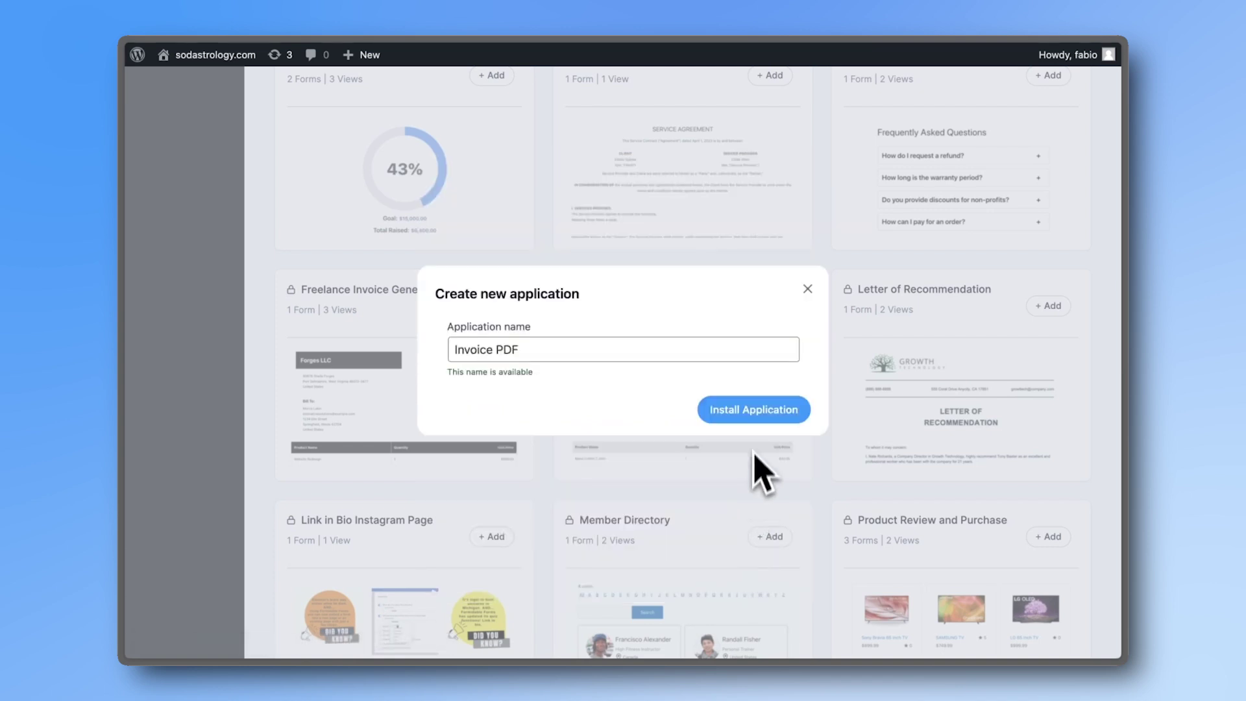
left_click(758, 417)
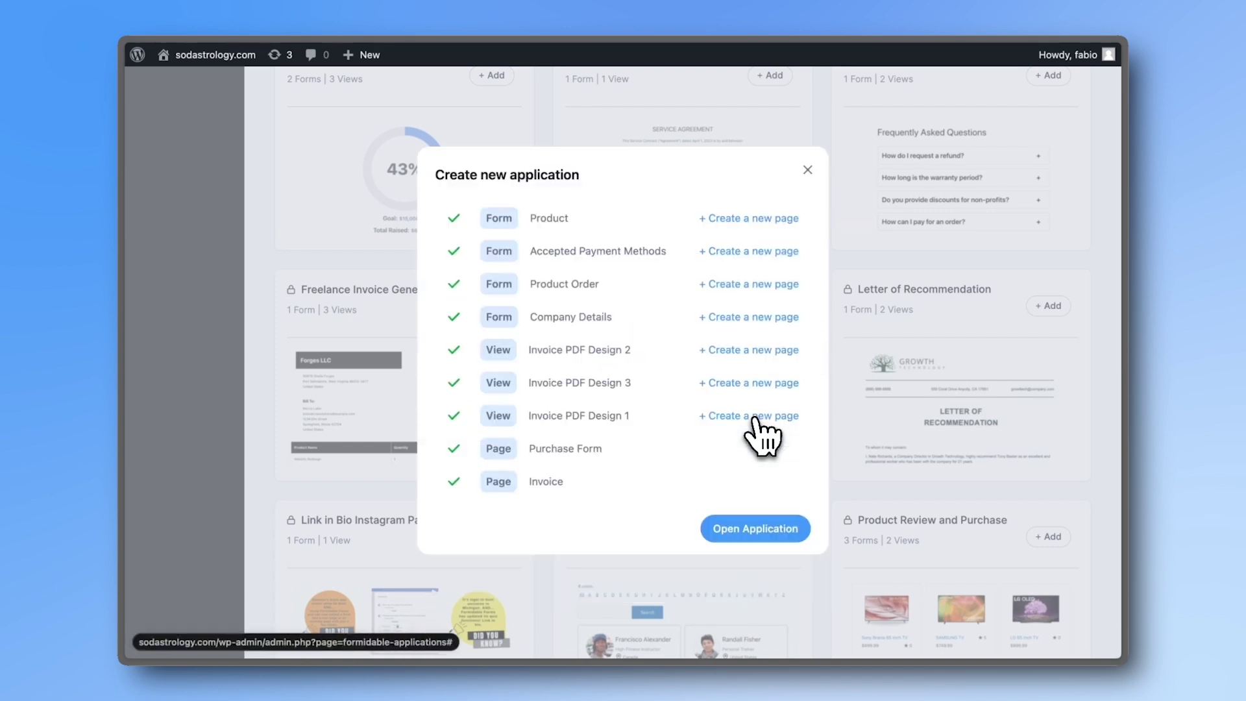
- Open the Invoice PDF application and view the Company Details form's entries
left_click(752, 528)
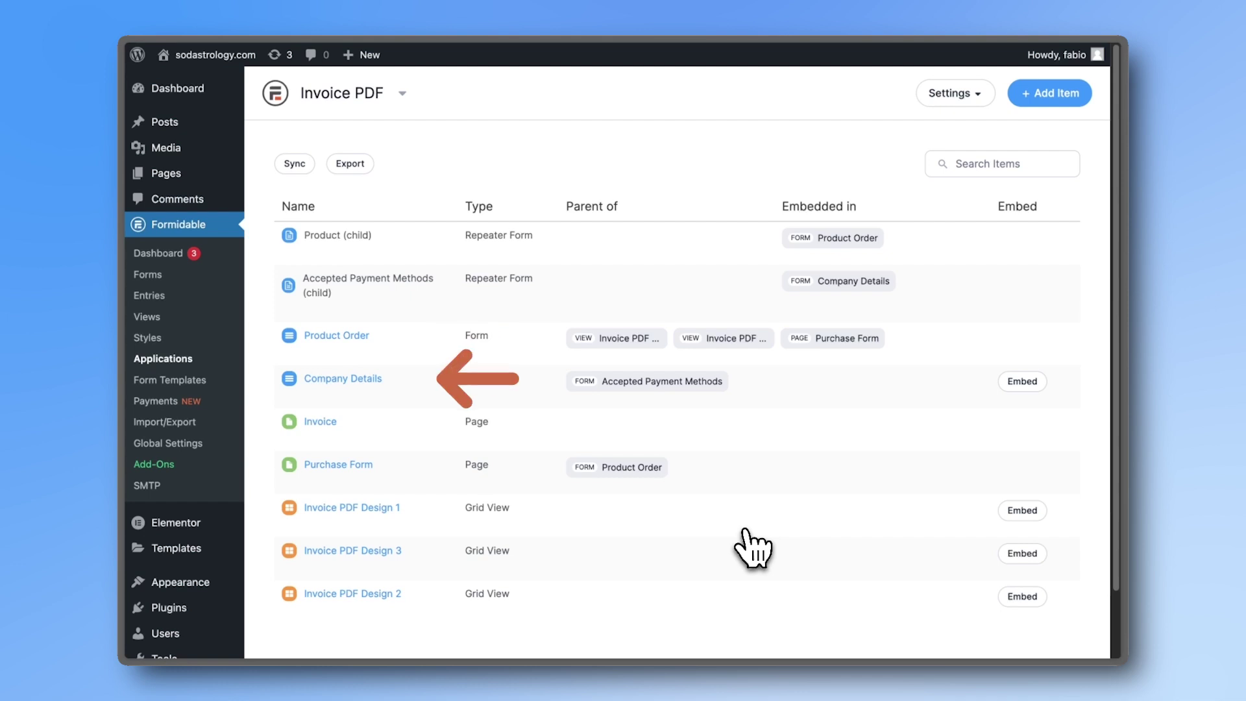
left_click(345, 379)
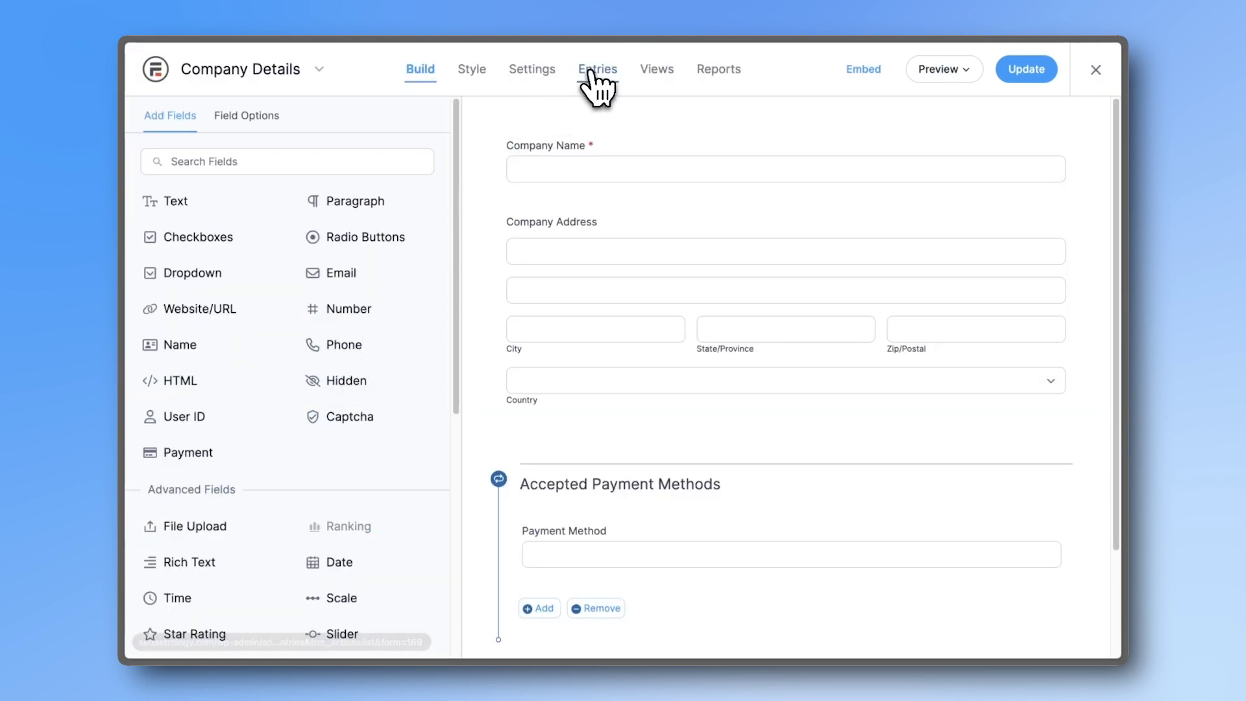
left_click(592, 73)
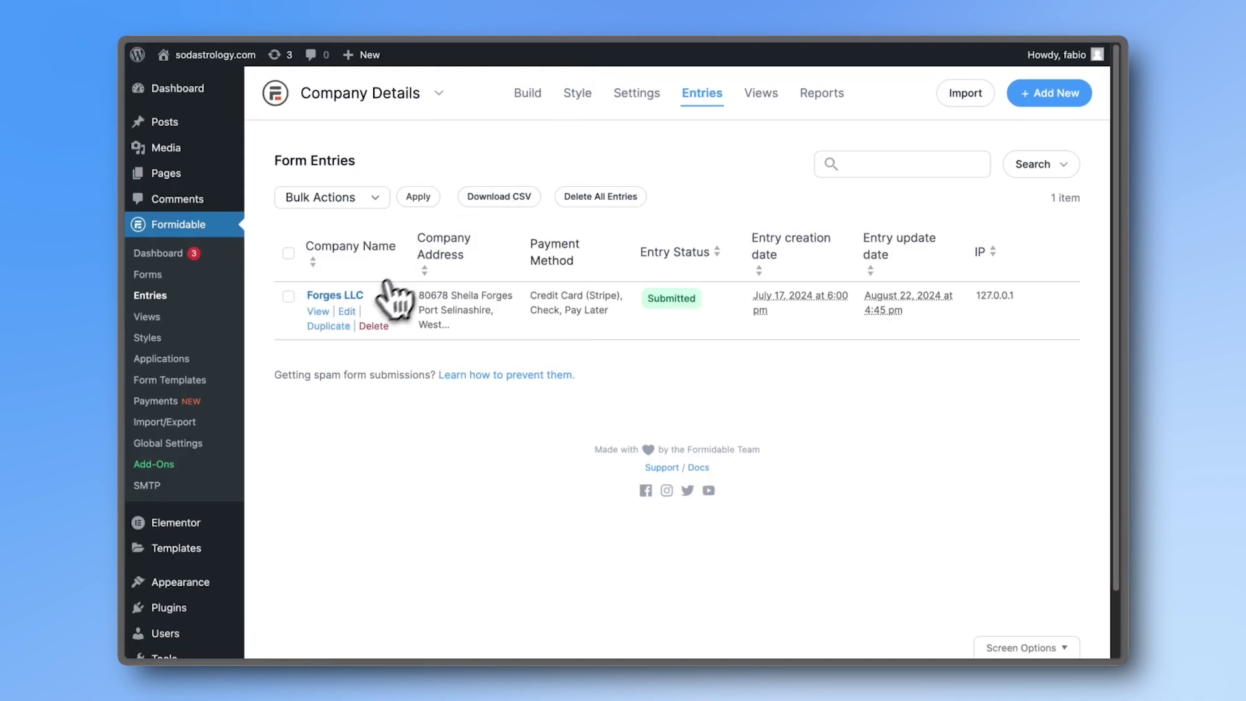
- Edit the Forges LLC entry to My LLC, 12345 Maple Street, San Diego, California
left_click(347, 311)
double_click(297, 216)
type("My")
triple_click(294, 279)
type("1treet")
key("Tab")
key("Tab")
type("San Diego\tCalifornia\t545804023")
scroll(334, 474, "down", 2)
scroll(334, 473, "down", 1)
scroll(334, 473, "down", 1)
scroll(333, 474, "down", 1)
scroll(334, 473, "down", 1)
scroll(334, 474, "down", 2)
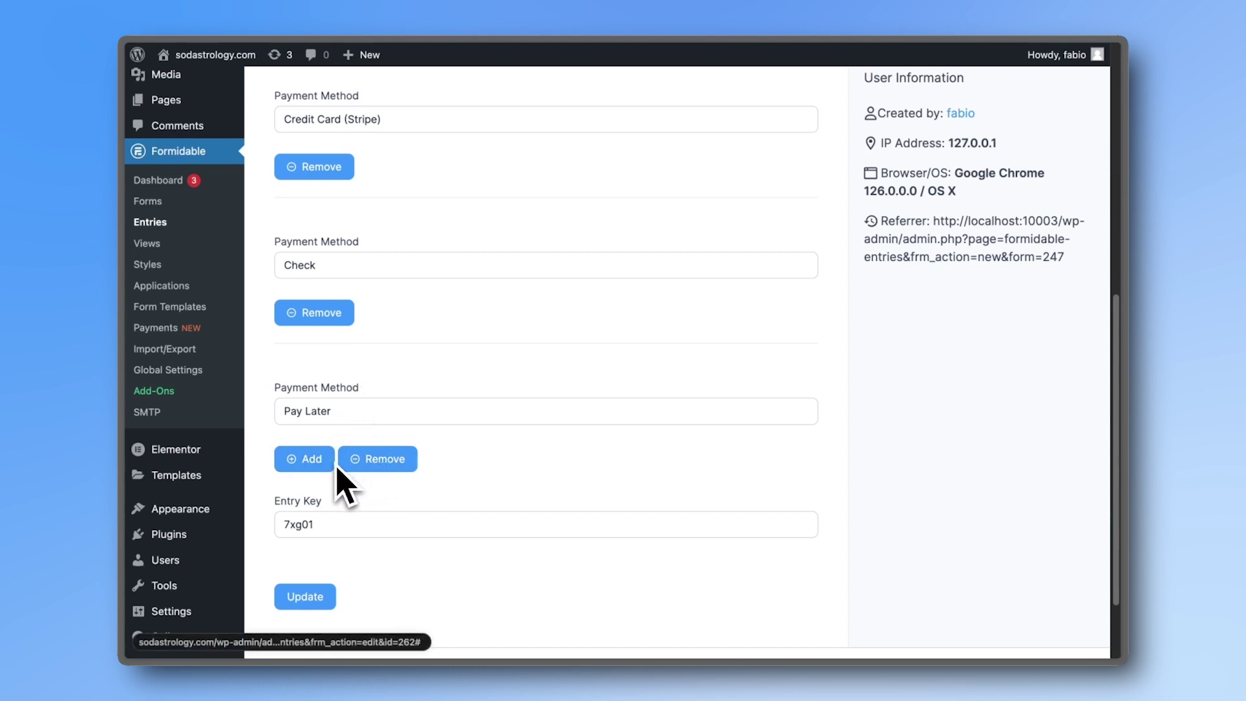
- Remove the Pay Later payment method and update the entry
left_click(372, 466)
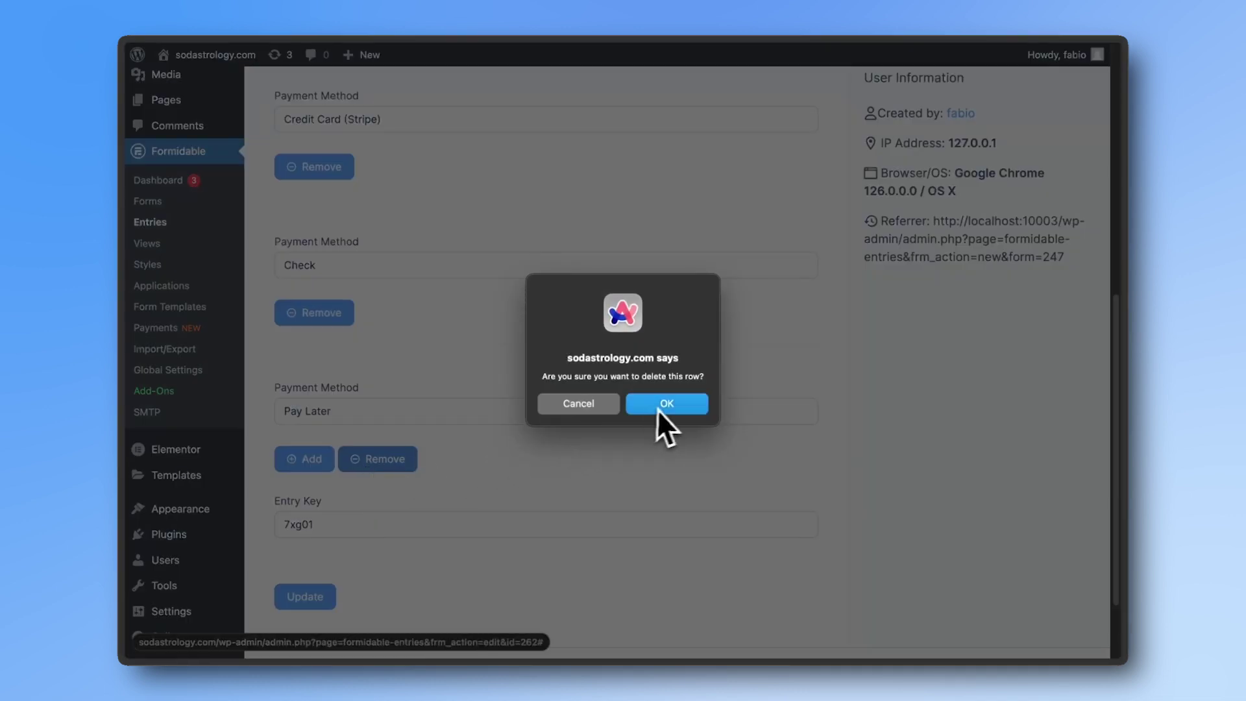
left_click(662, 404)
scroll(672, 424, "up", 2)
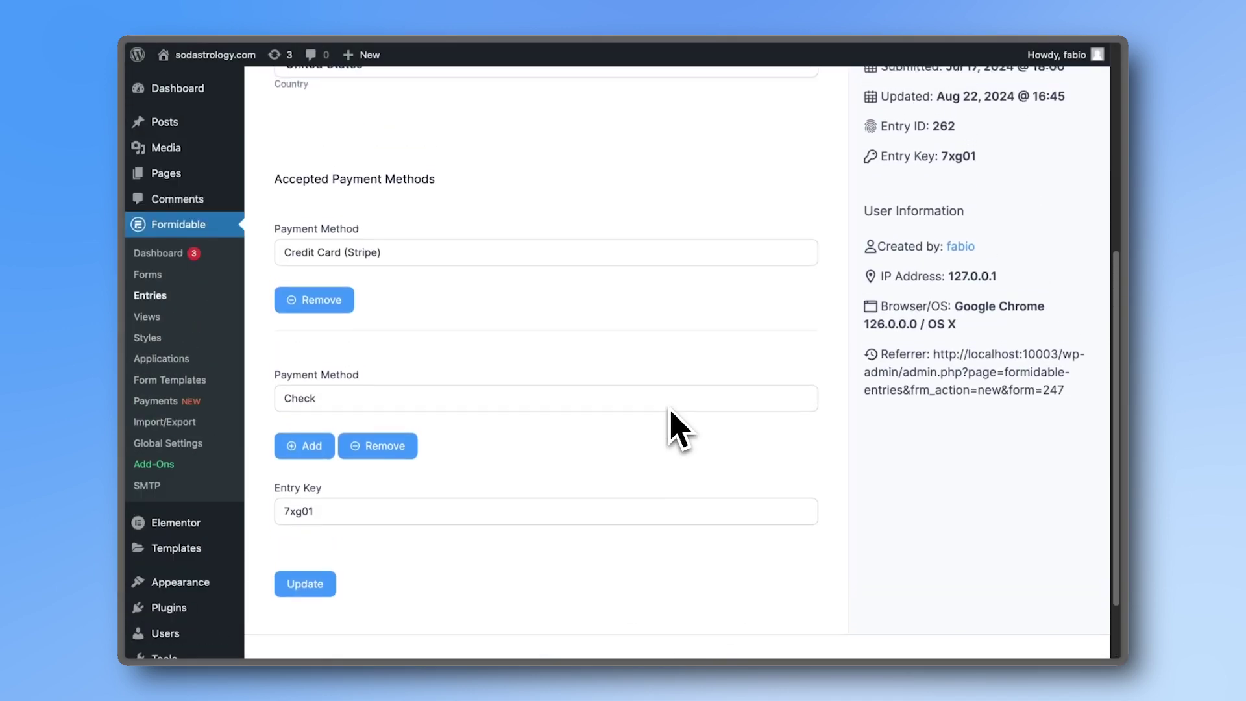
scroll(671, 424, "up", 1)
scroll(675, 428, "down", 2)
scroll(674, 429, "down", 1)
left_click(305, 497)
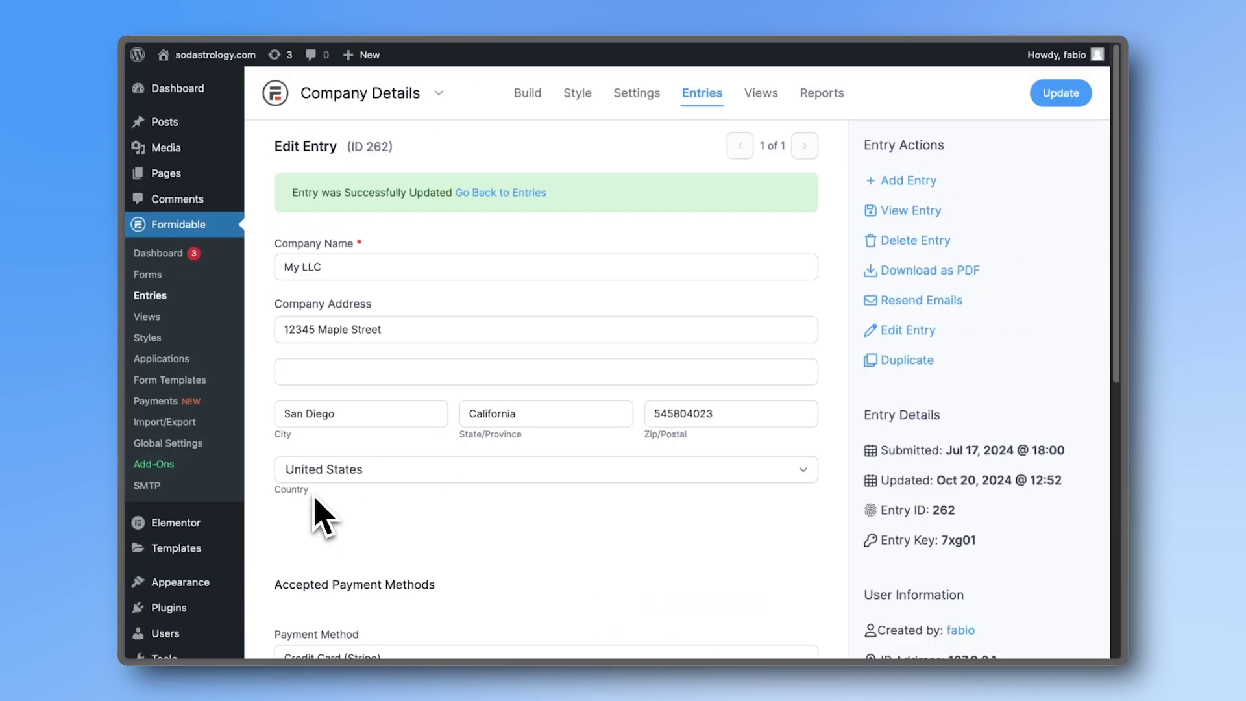
- Rename the Product Order form's first product option to Mens Shorts and lower its price
left_click(173, 282)
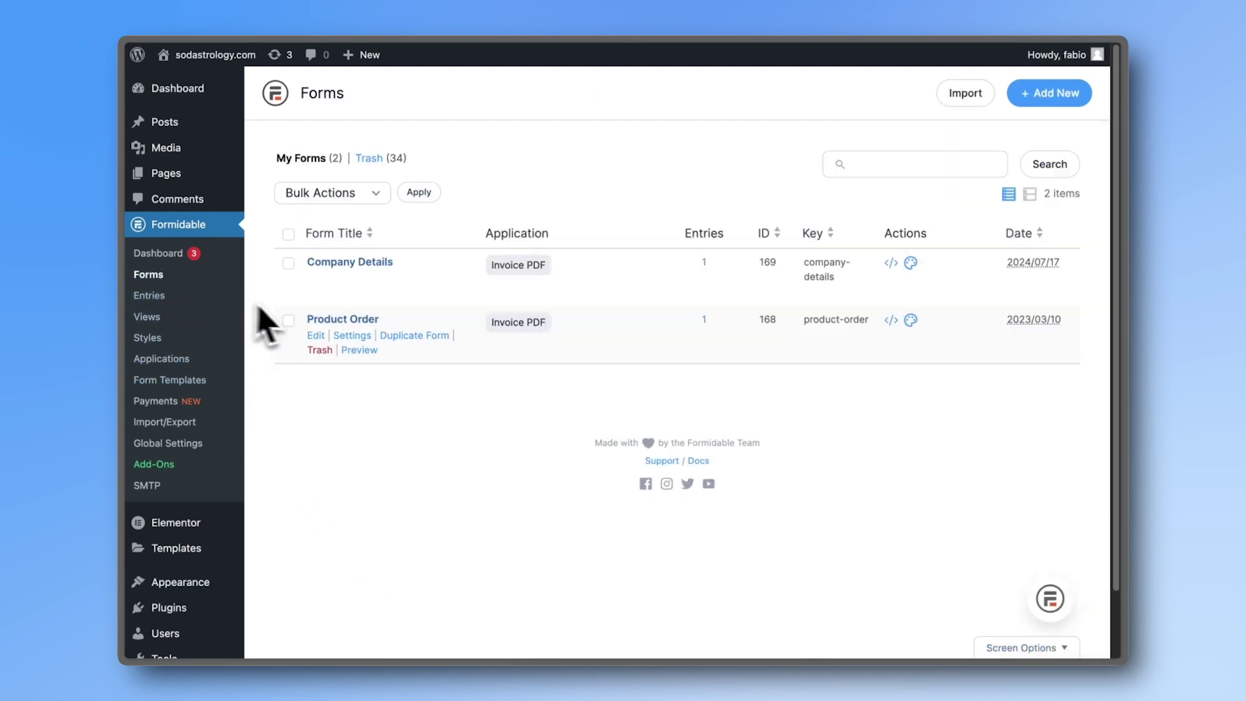
left_click(341, 321)
scroll(555, 411, "down", 1)
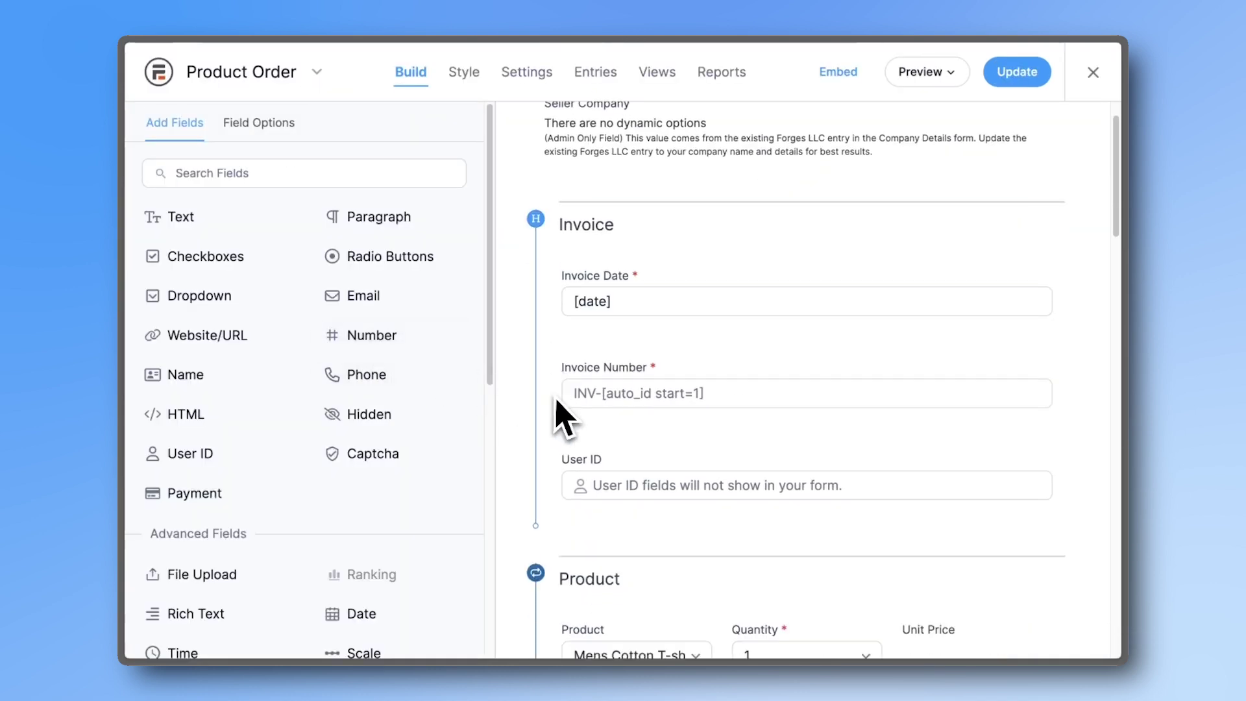
scroll(556, 412, "down", 3)
left_click(596, 427)
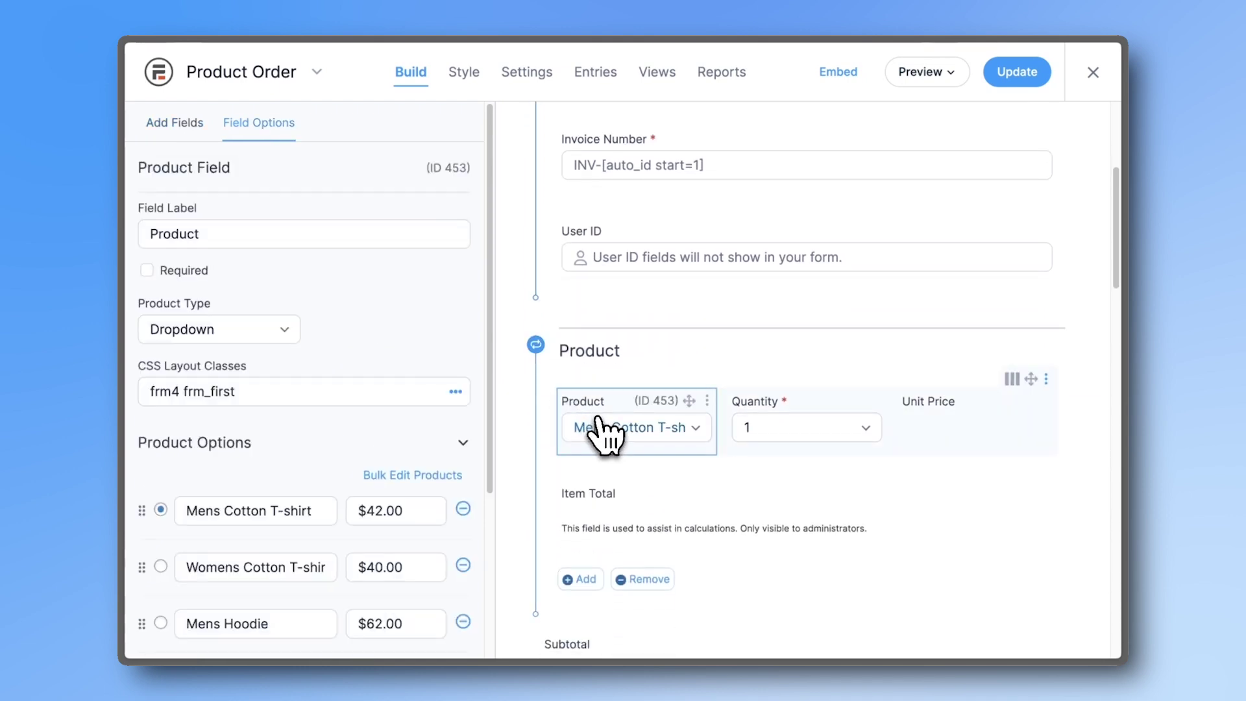
triple_click(212, 510)
type("Mens Shorts")
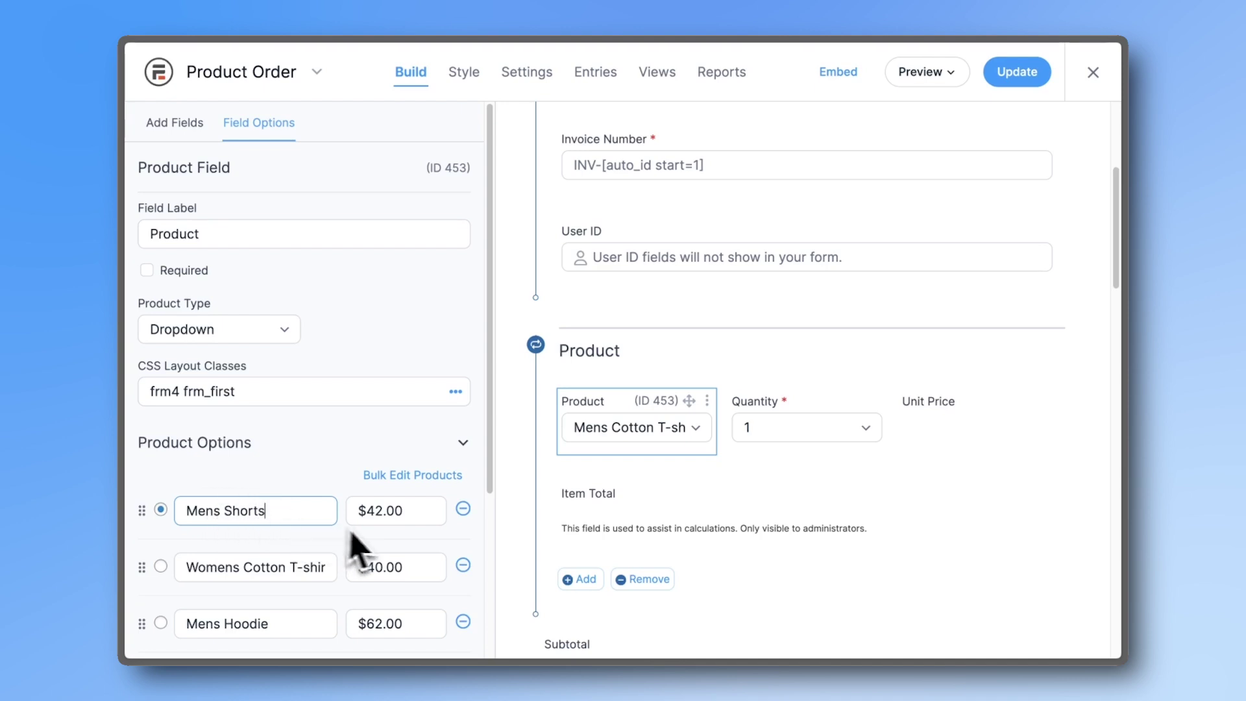
left_click(379, 514)
type("6")
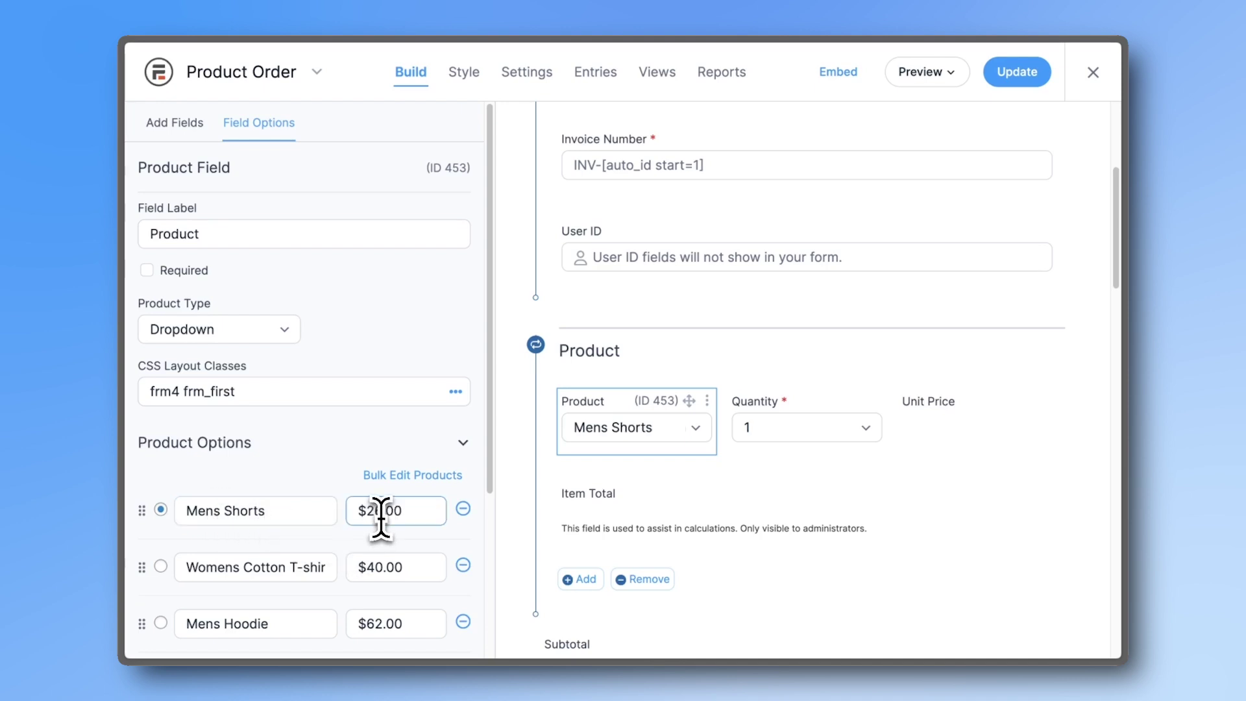
- Add an Other choice to the Quantity dropdown's options
left_click(770, 443)
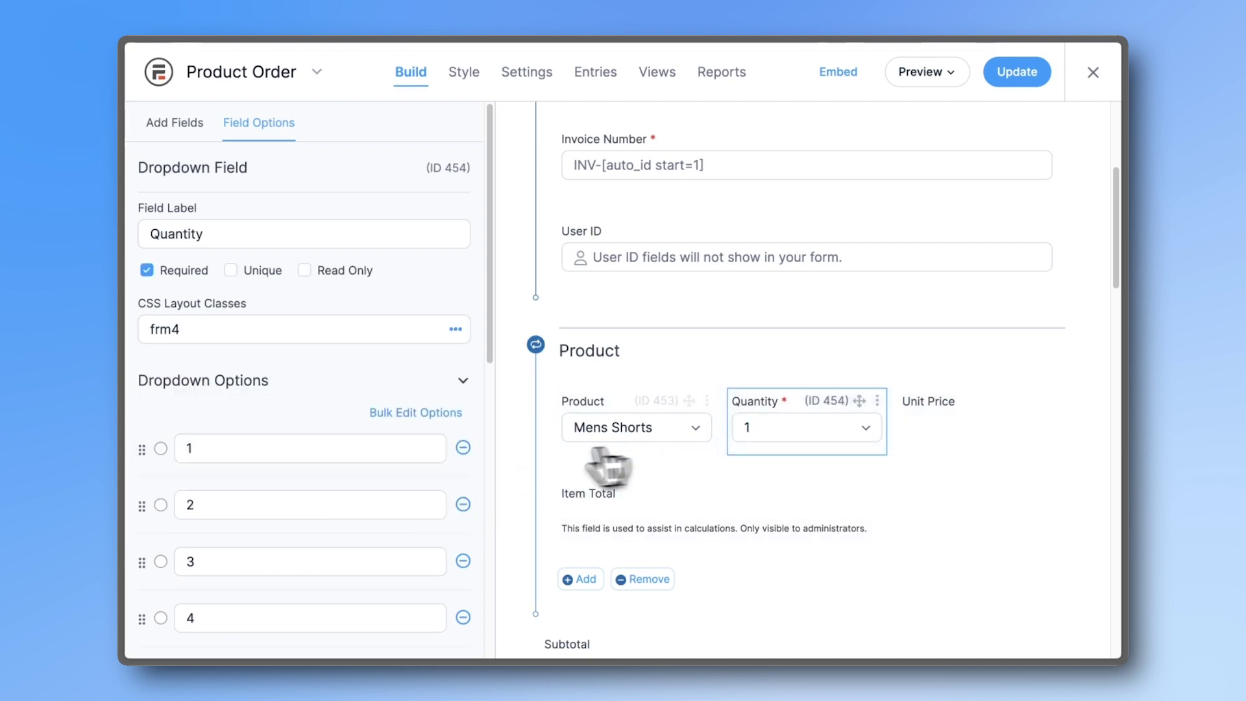
scroll(431, 474, "down", 4)
scroll(437, 479, "down", 3)
scroll(439, 478, "down", 2)
scroll(443, 478, "down", 2)
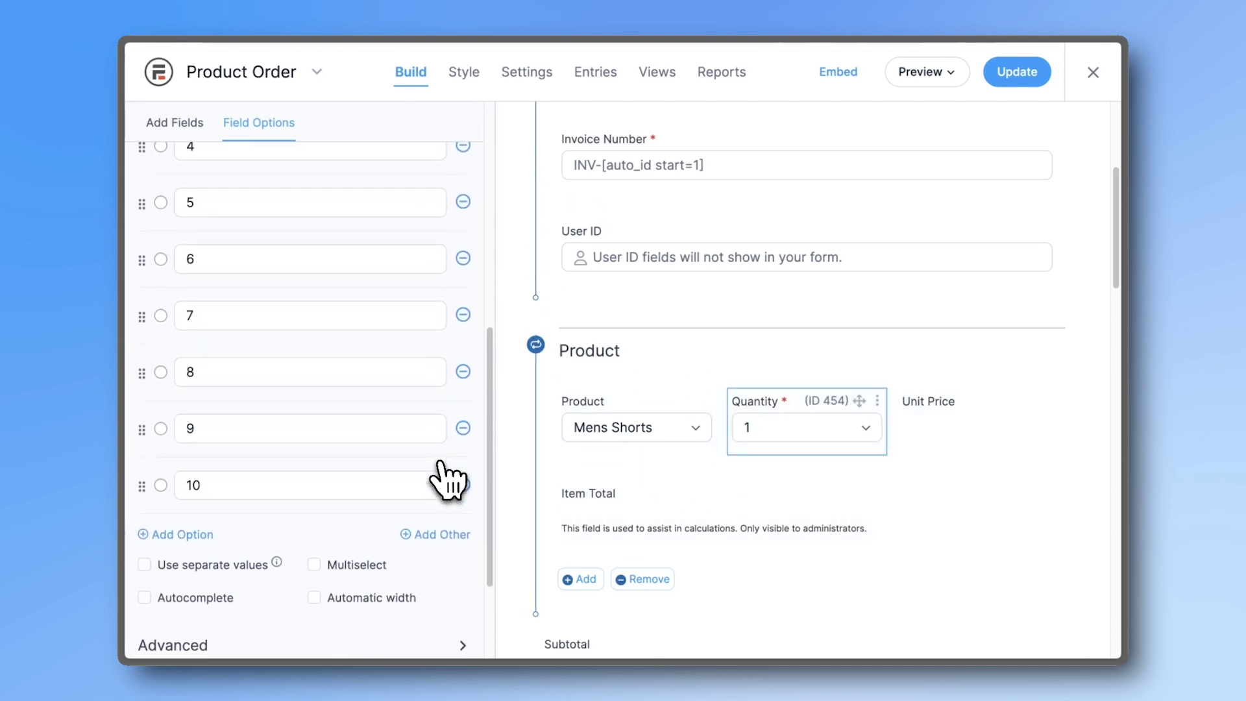
left_click(457, 535)
scroll(463, 550, "down", 2)
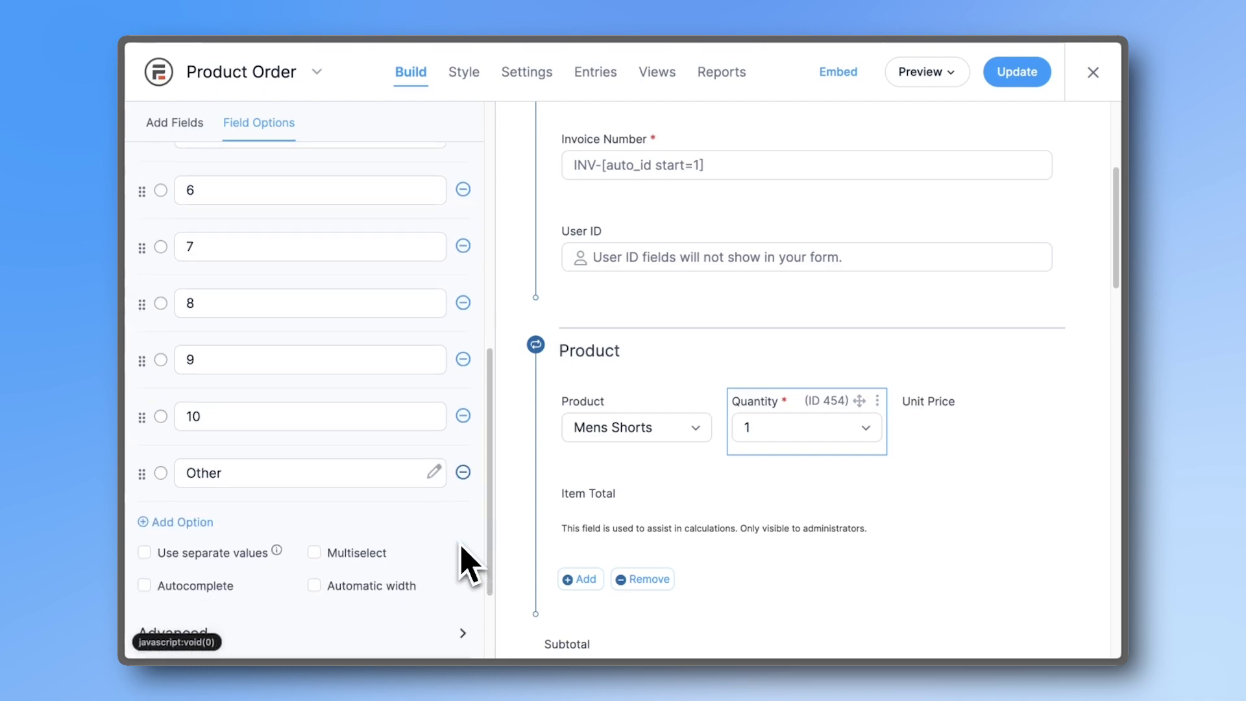
scroll(588, 550, "down", 5)
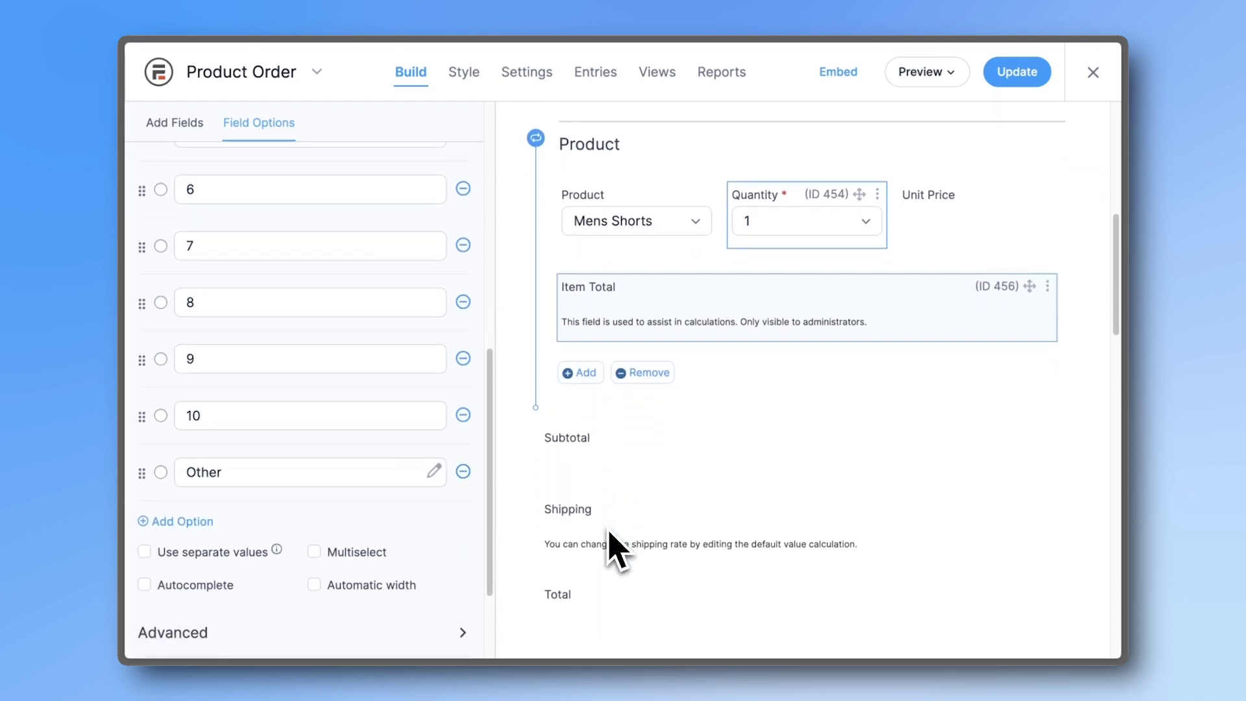
- Set the Shipping field's default value calculation to [466]*.15 and update the form
left_click(603, 526)
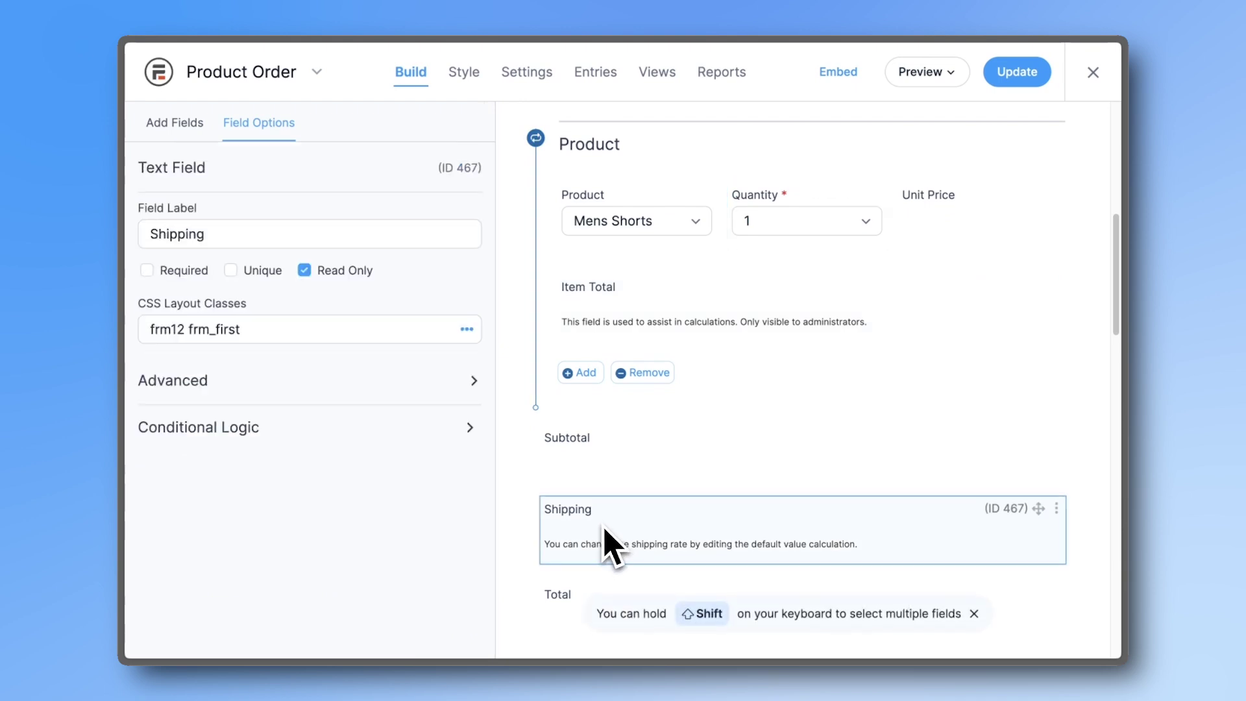
left_click(379, 399)
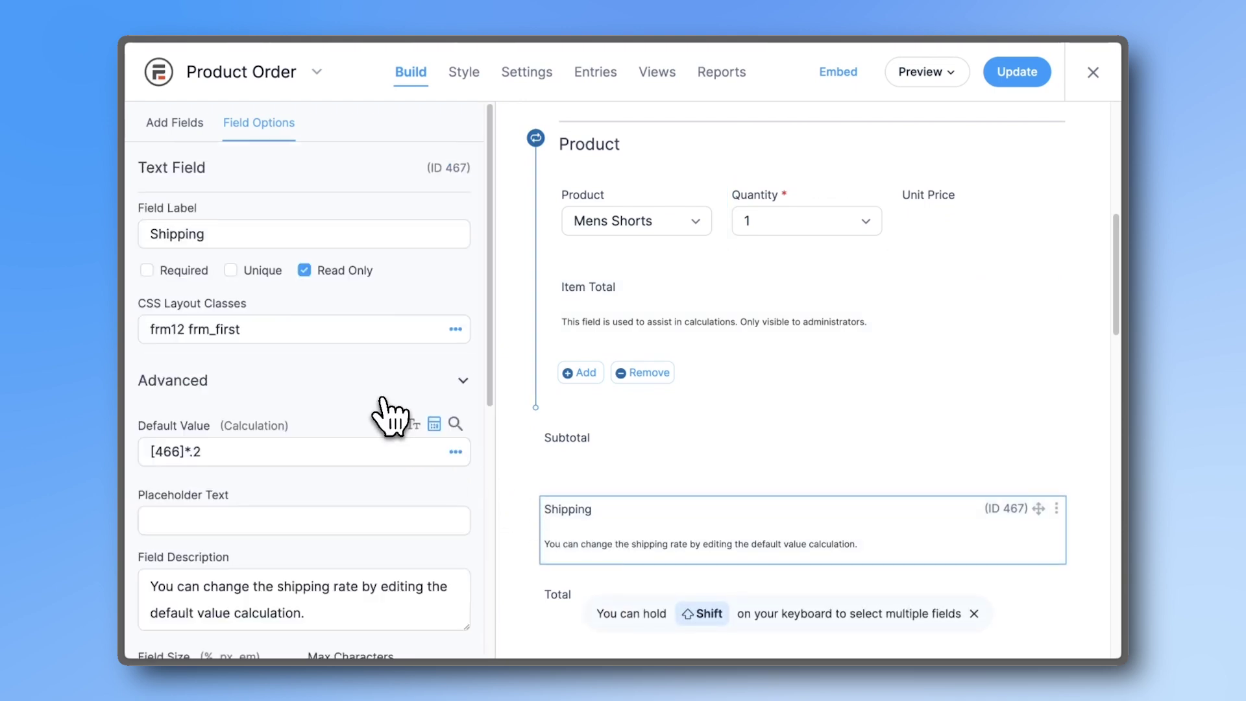
left_click(293, 450)
type("15")
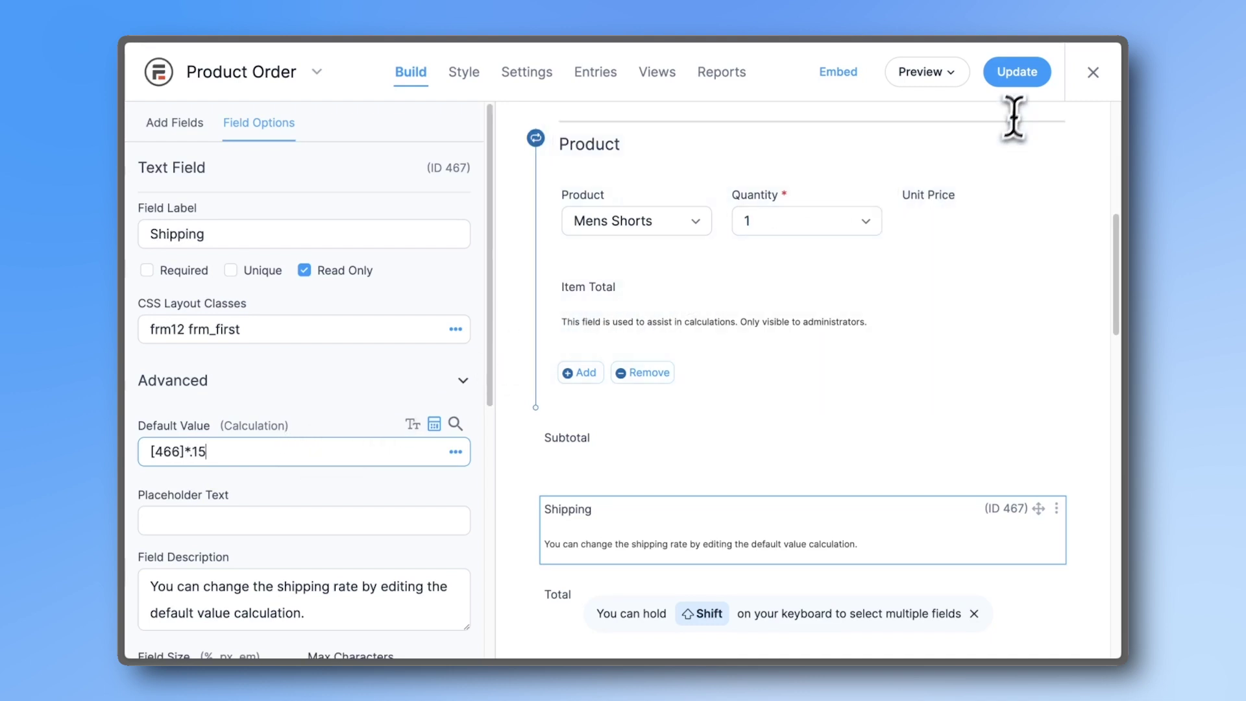
left_click(1035, 98)
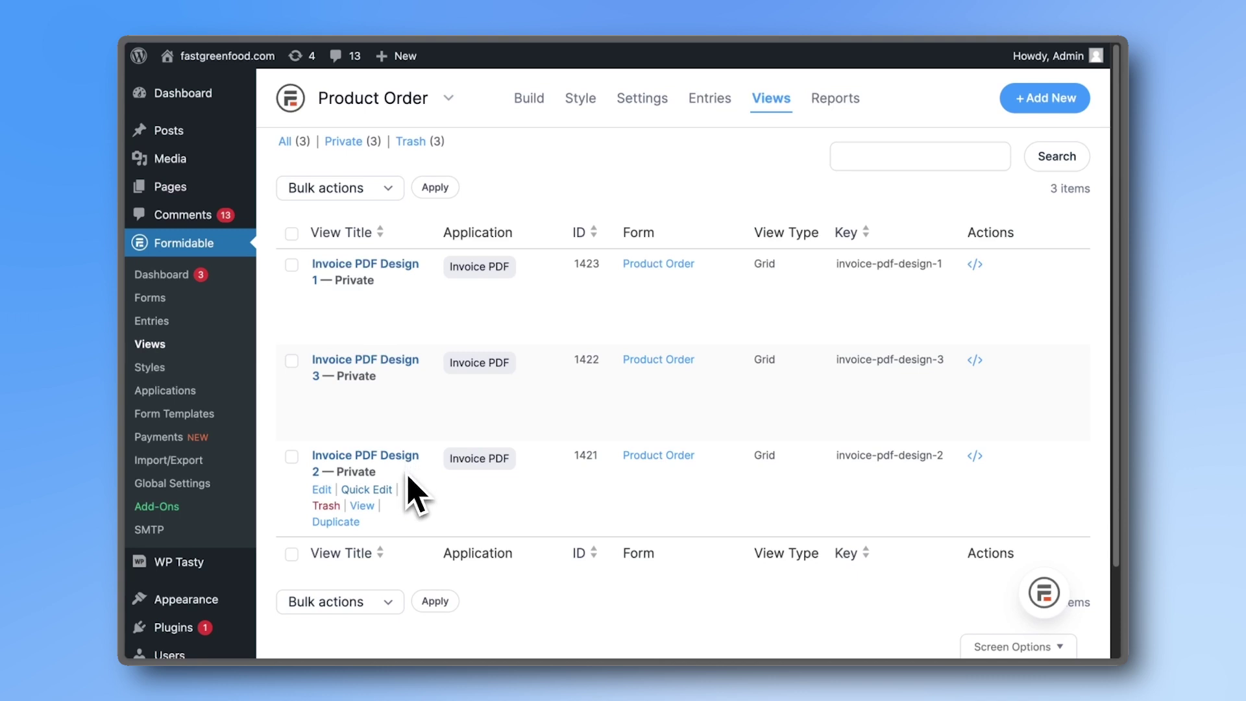
mouse_move(365, 367)
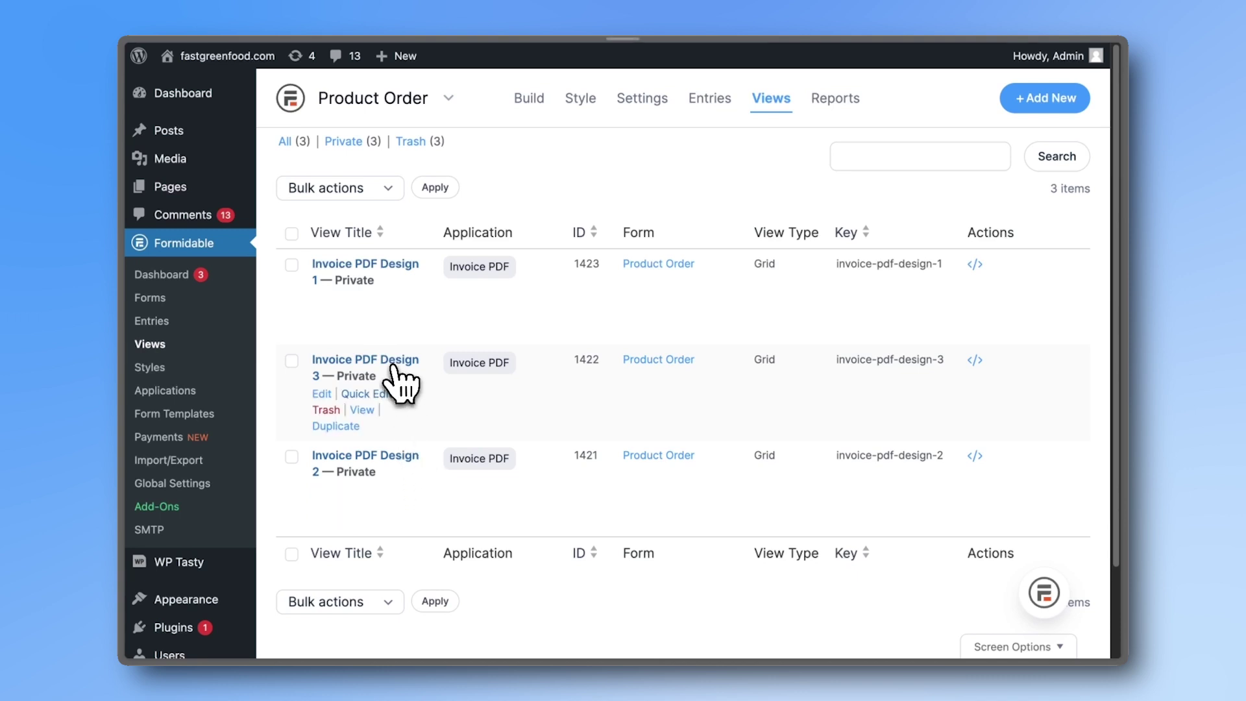
- Open the Invoice PDF Design 3 view and expand its Advanced Settings, which show limit 1
left_click(394, 366)
scroll(399, 383, "down", 2)
scroll(399, 385, "down", 4)
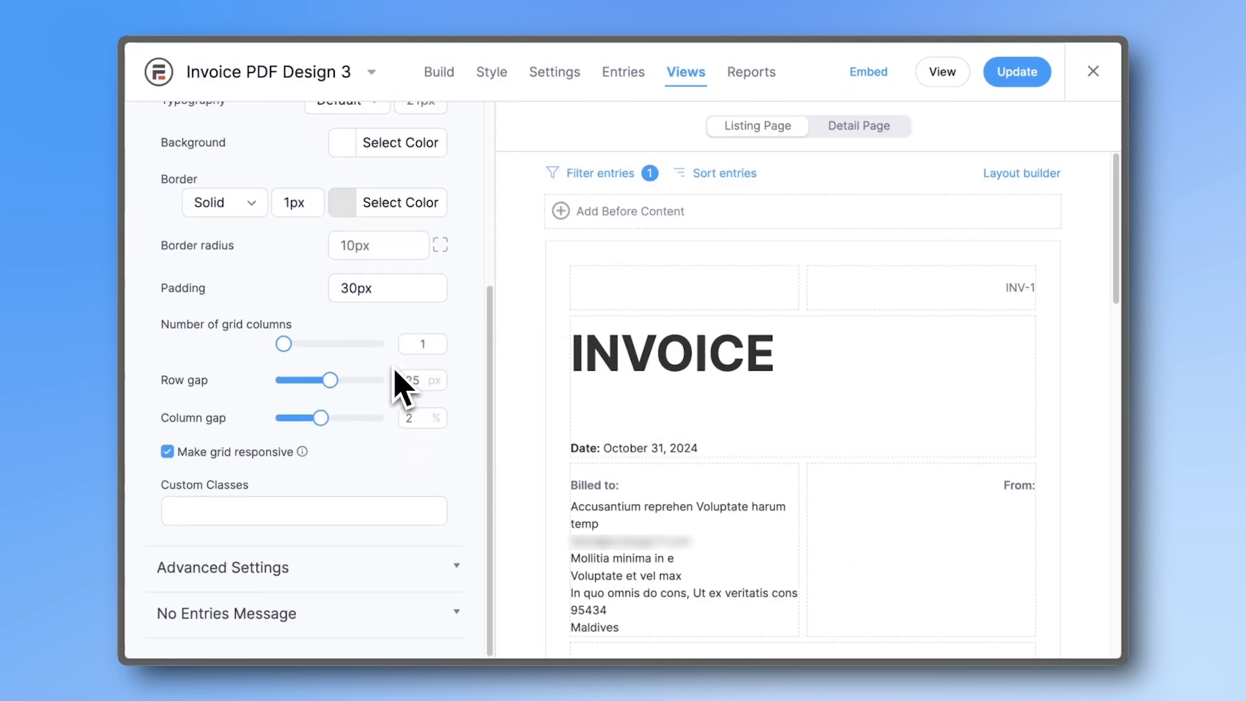
left_click(390, 565)
scroll(389, 568, "down", 2)
scroll(394, 573, "down", 1)
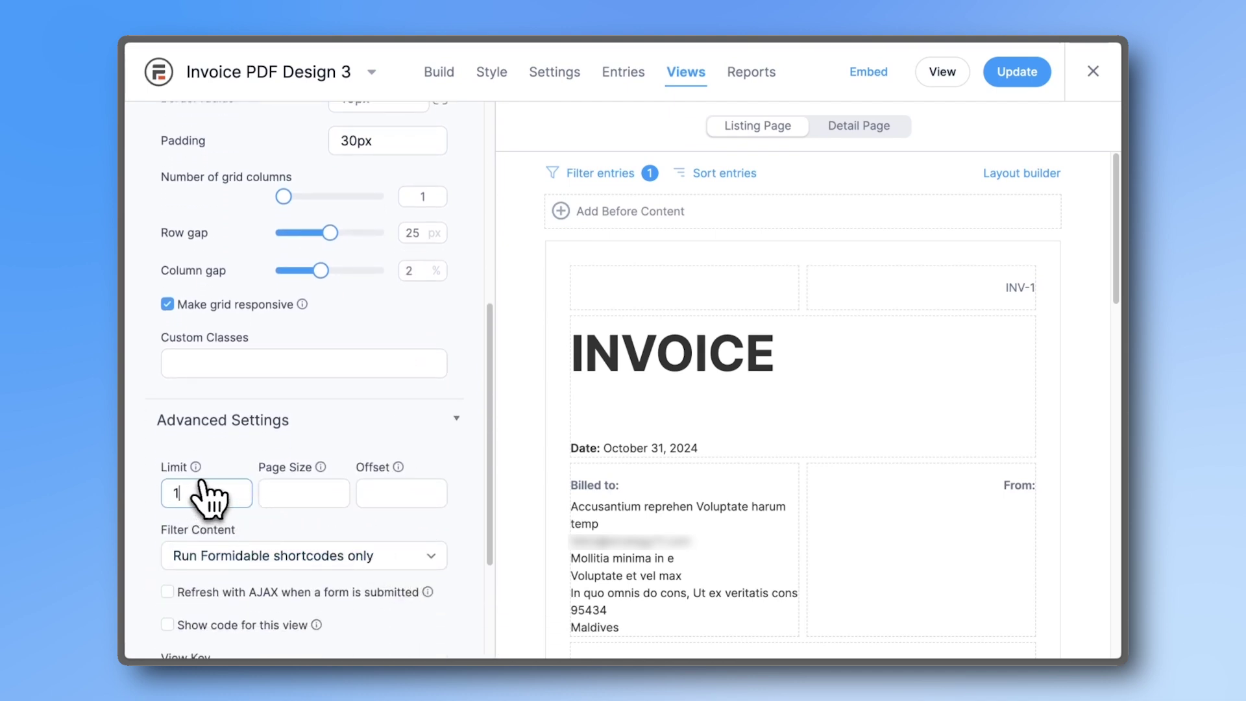
- Expand the Send Email action under Actions & Notifications and review its To and Subject fields
left_click(558, 78)
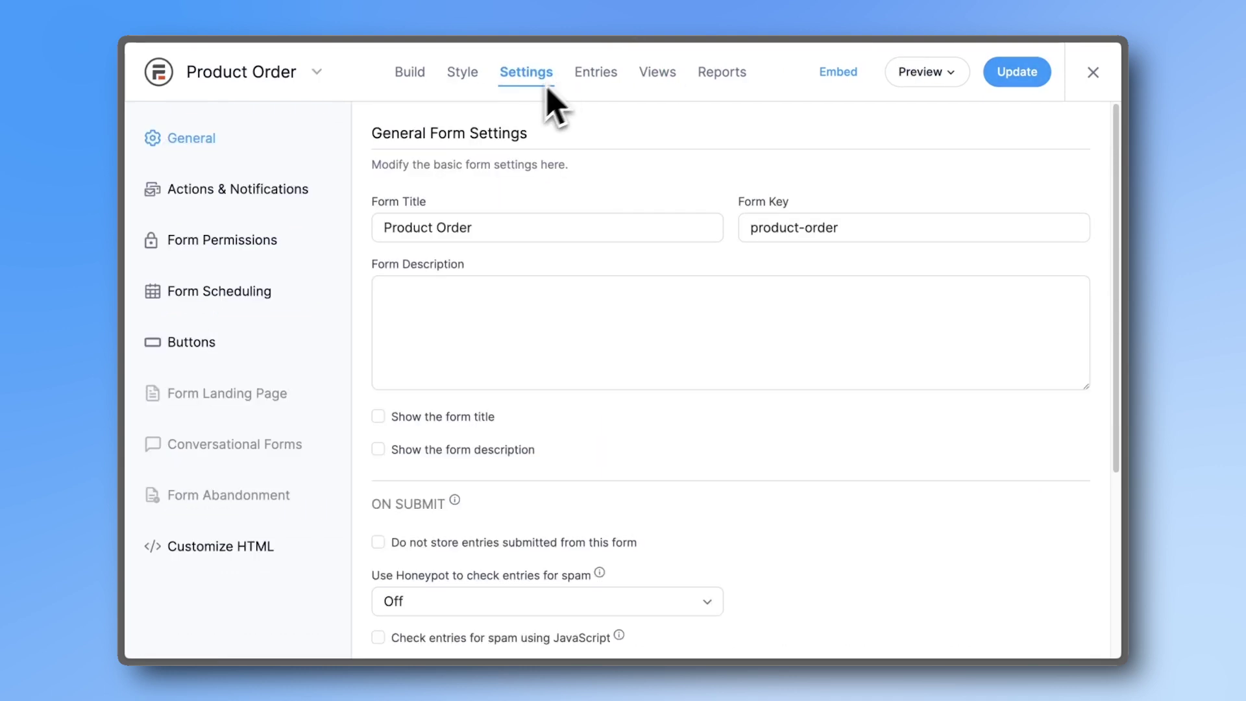
left_click(316, 194)
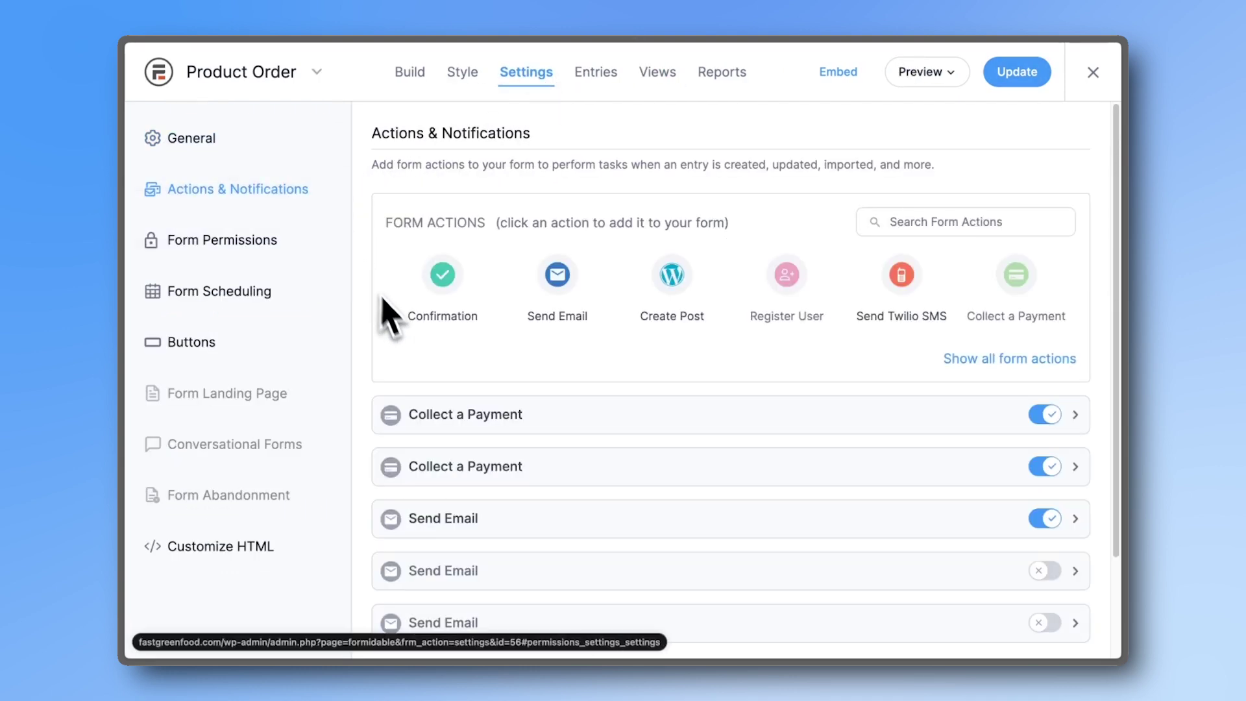
left_click(464, 516)
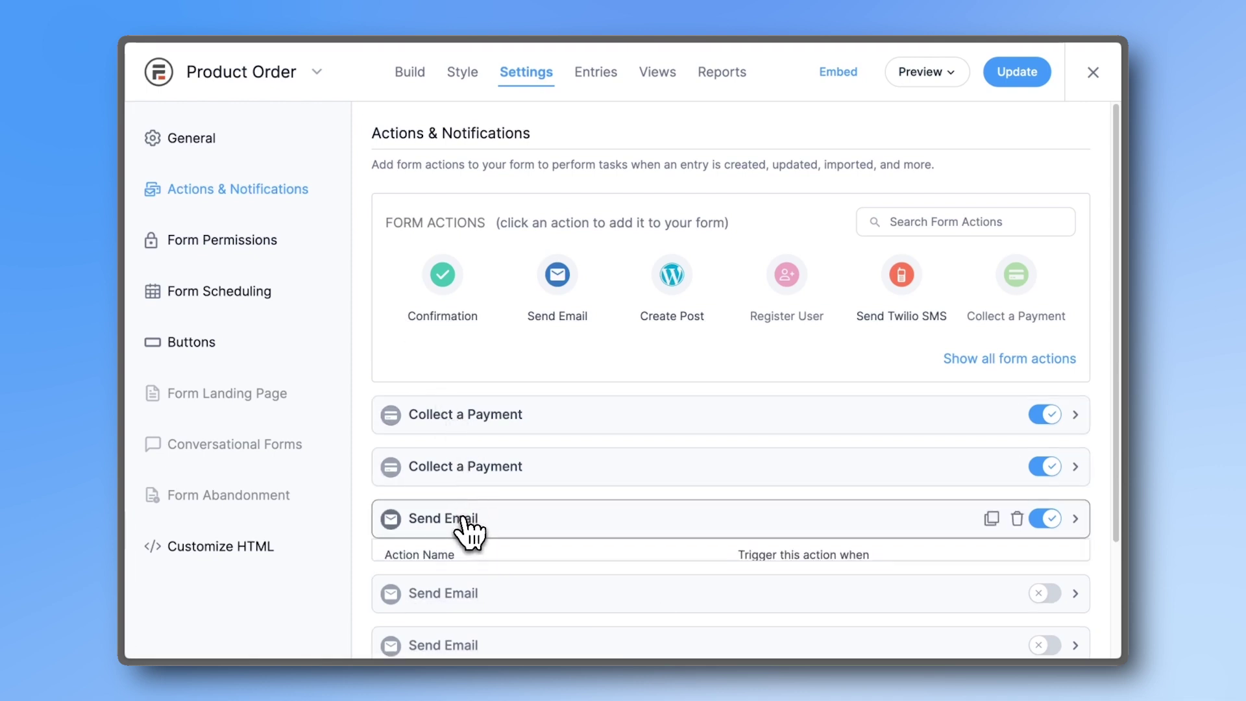
scroll(468, 530, "down", 2)
scroll(468, 531, "down", 2)
scroll(467, 536, "down", 1)
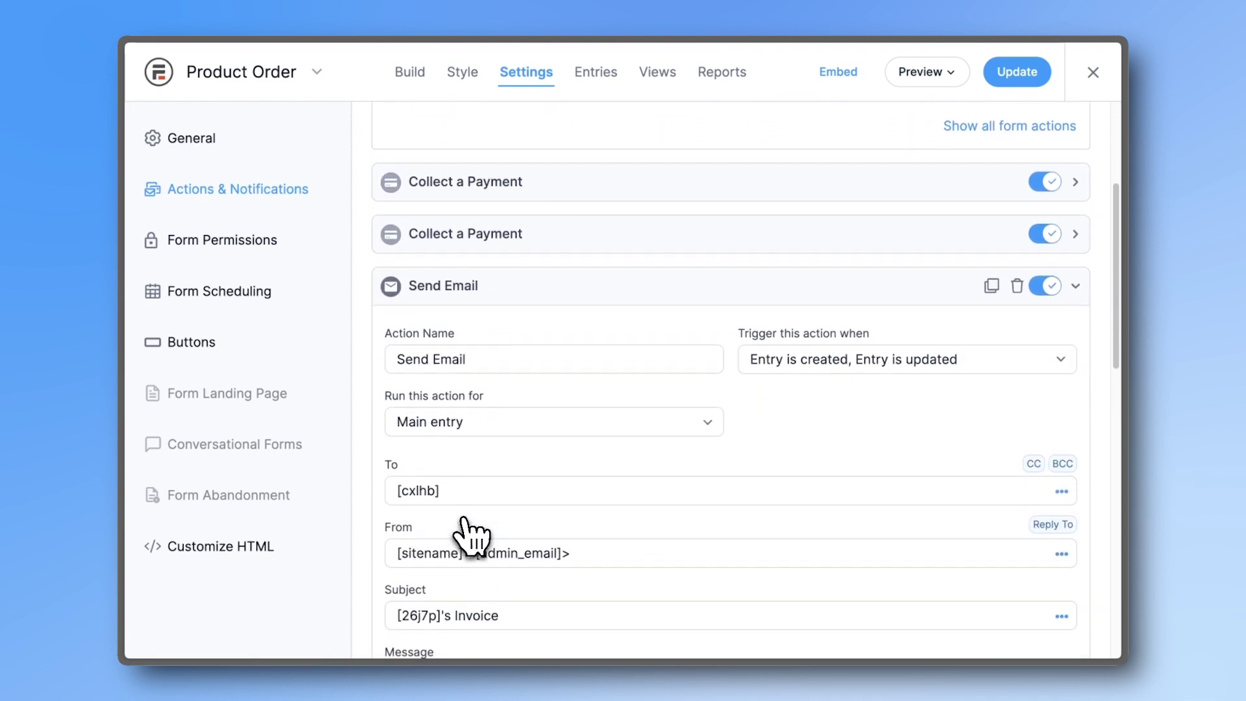
left_click(463, 495)
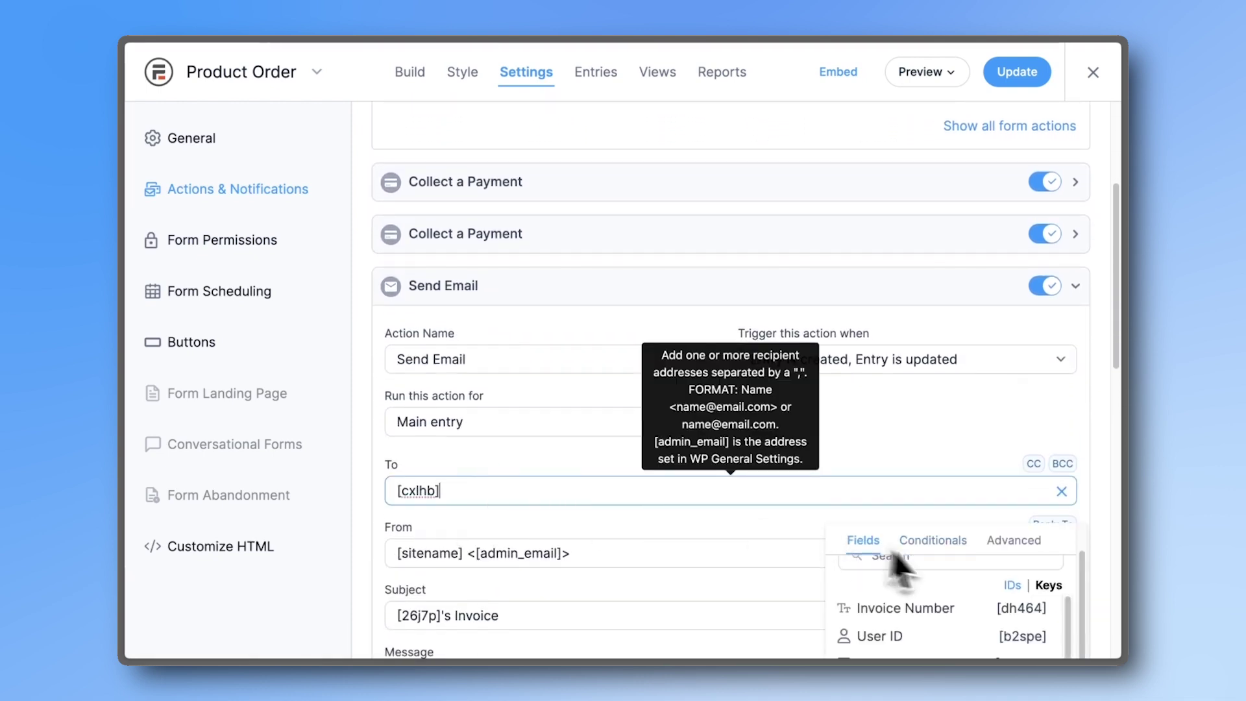
scroll(974, 584, "down", 2)
scroll(979, 590, "down", 2)
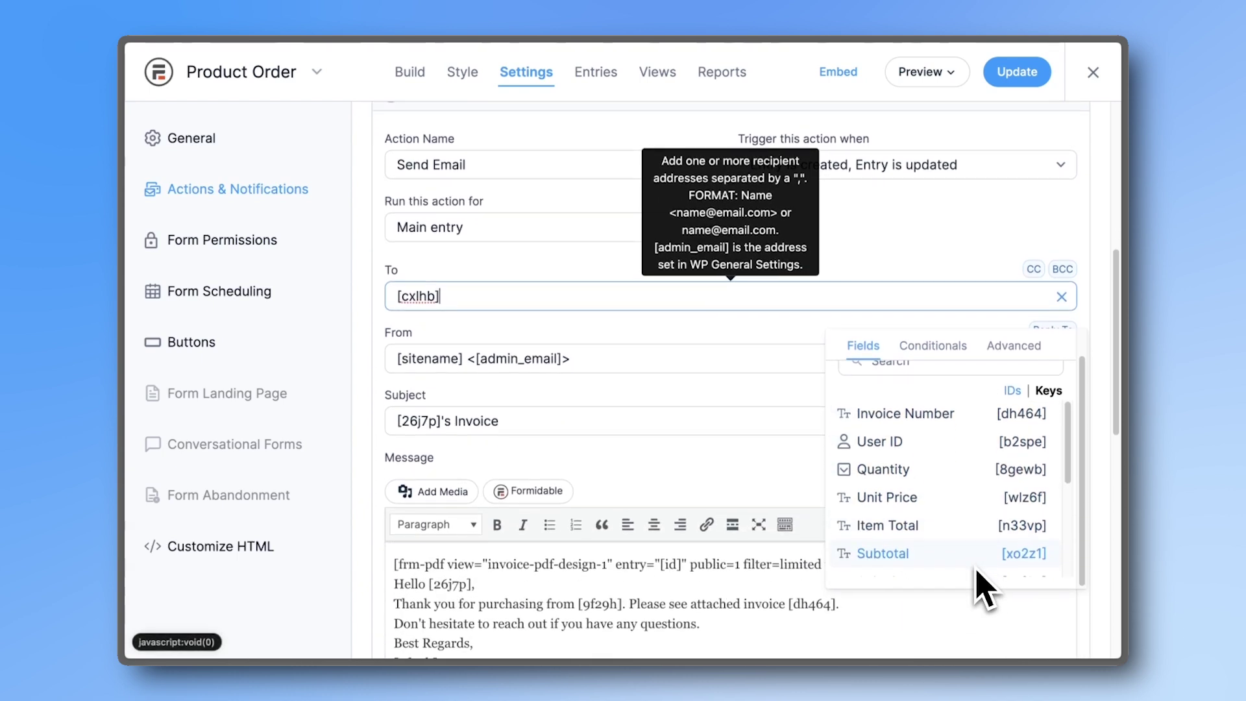
scroll(988, 570, "down", 2)
scroll(988, 570, "down", 2)
scroll(988, 569, "down", 1)
scroll(988, 570, "down", 1)
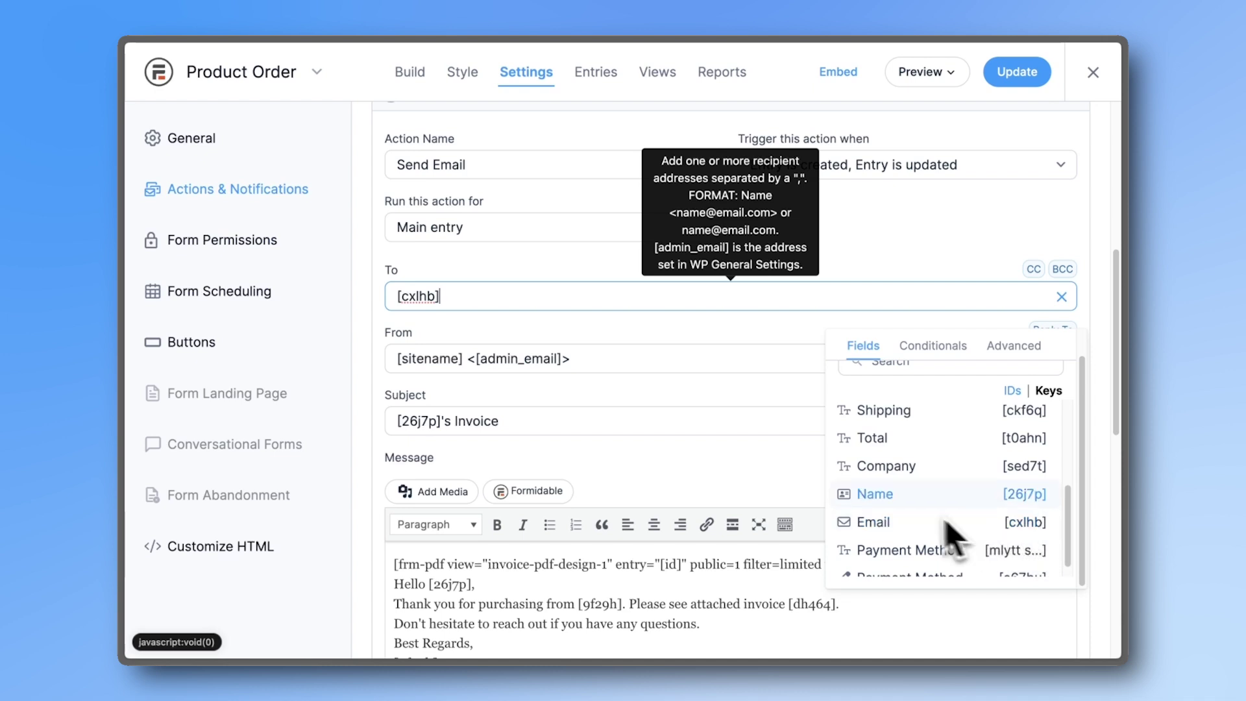
left_click(557, 417)
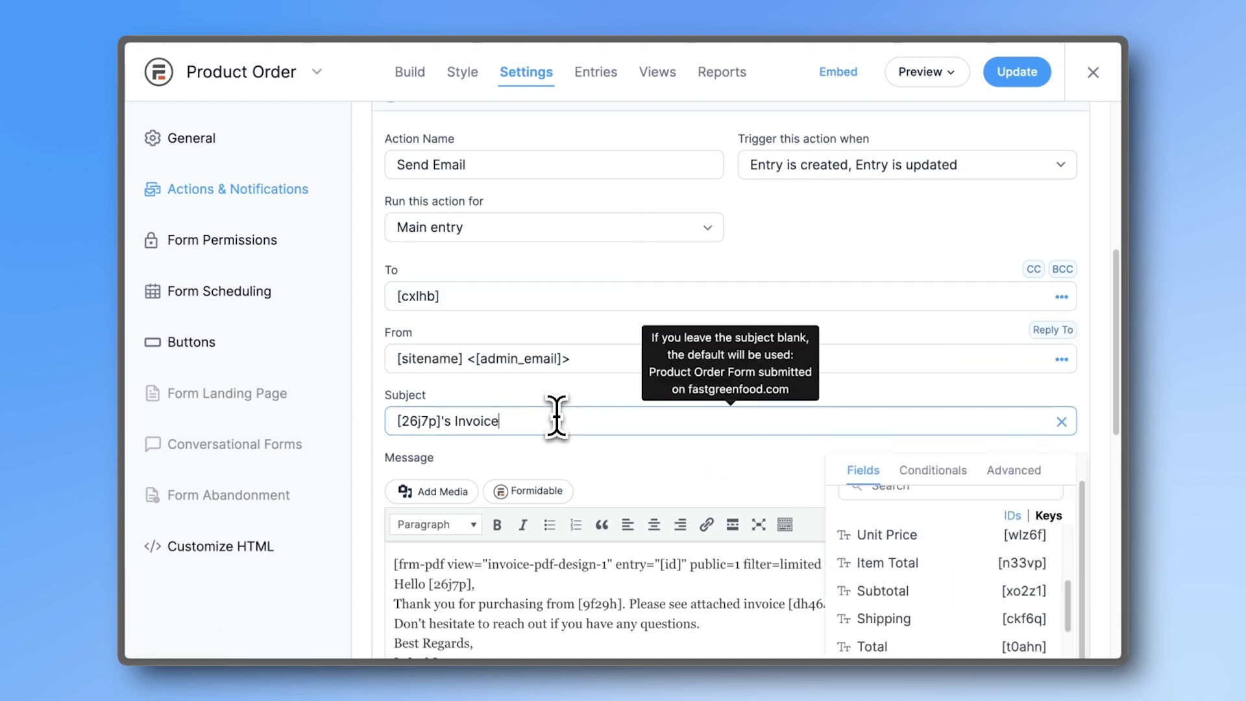
scroll(565, 429, "down", 2)
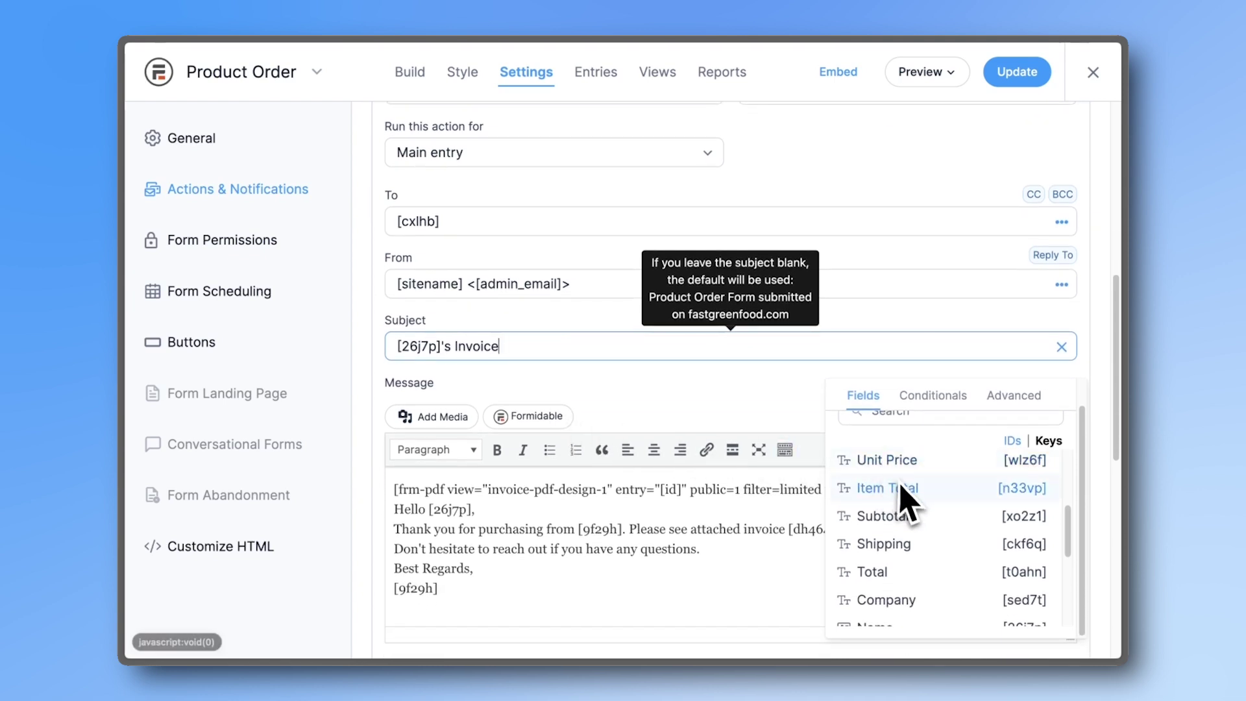
scroll(904, 531, "down", 2)
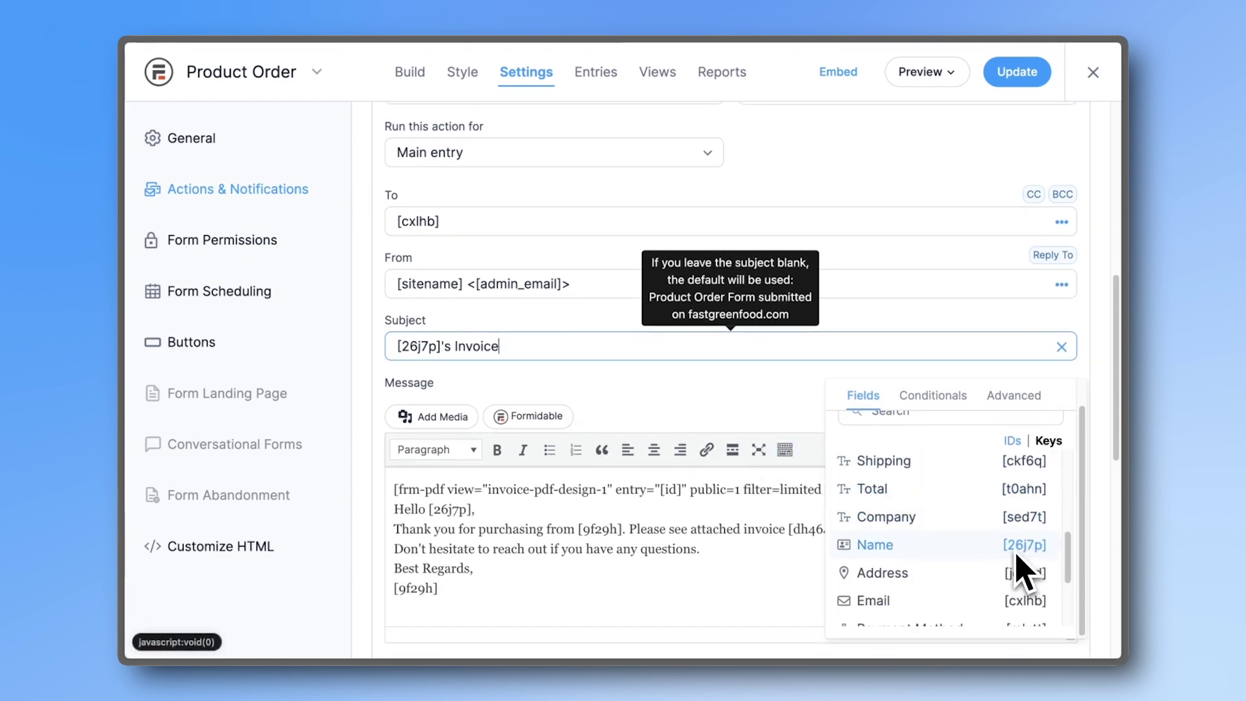
- Change the message shortcode from invoice-pdf-design-1 to invoice-pdf-design-3 and update the settings
left_click(790, 404)
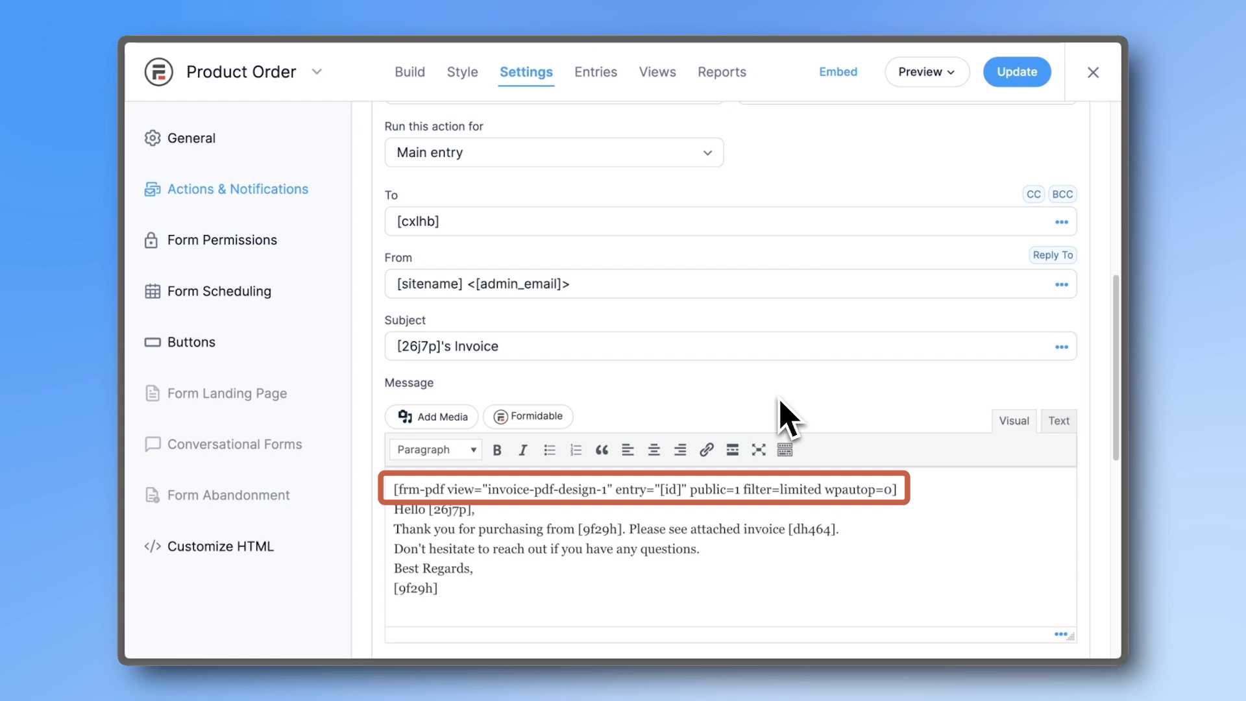
scroll(782, 416, "down", 1)
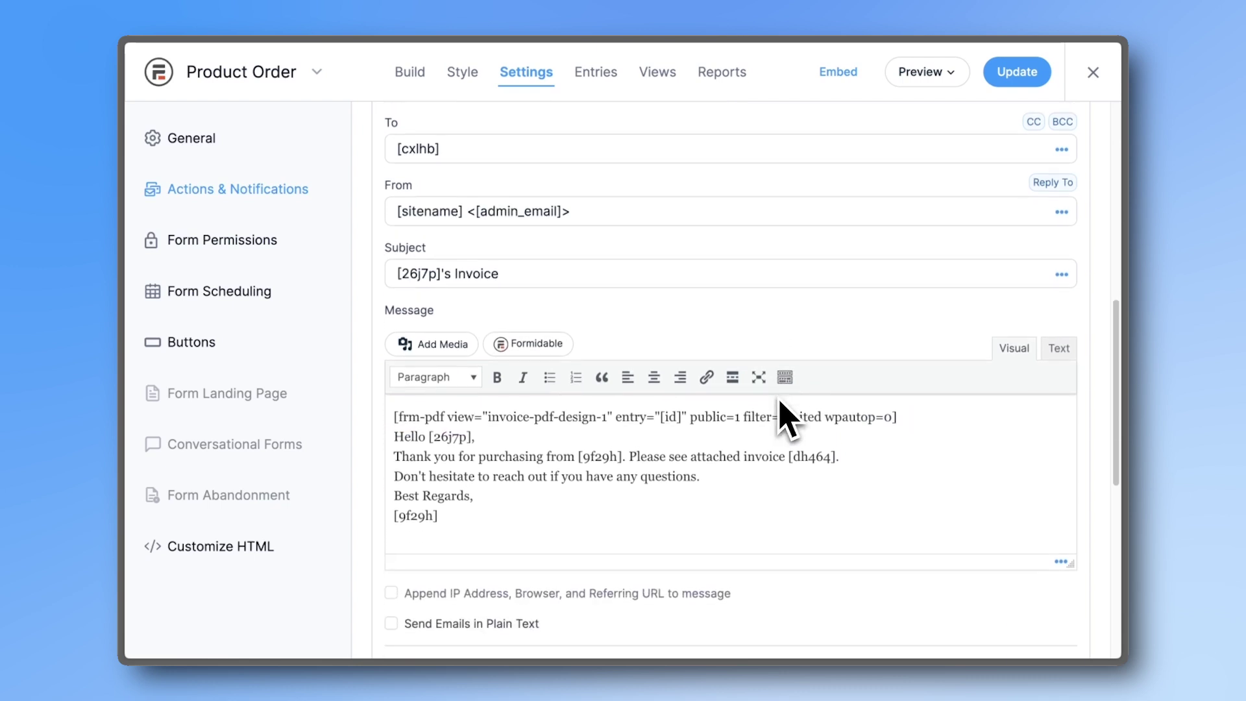
left_click(606, 419)
key("BackSpace")
type("3")
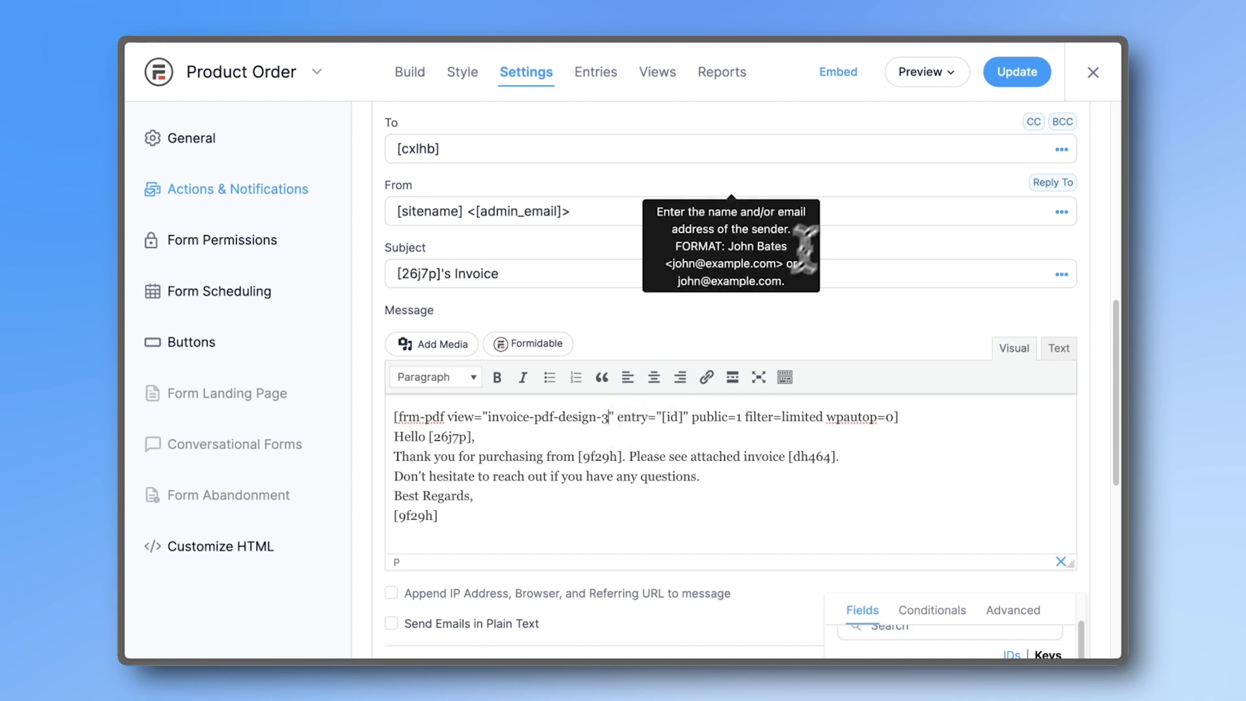
left_click(1002, 78)
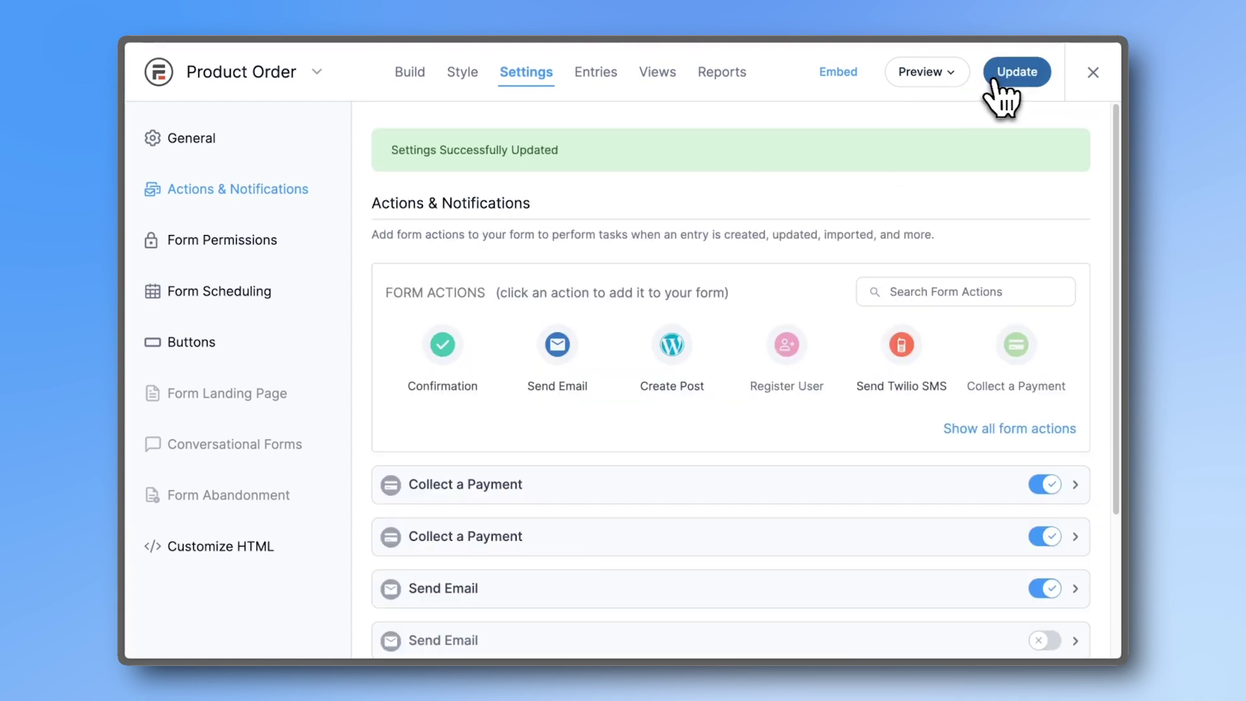
- Preview the order form and add a second product row with 2 Mens Hoodies
left_click(959, 76)
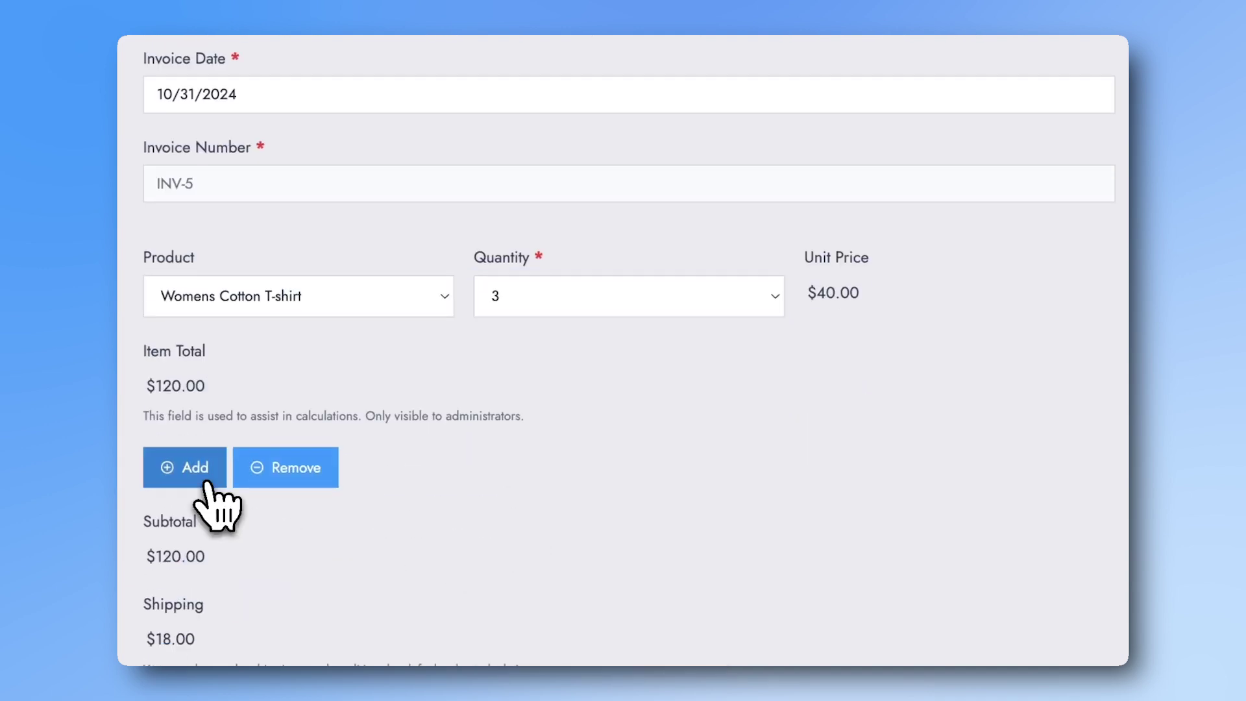
left_click(185, 468)
left_click(292, 476)
left_click(214, 526)
left_click(507, 476)
scroll(514, 546, "down", 5)
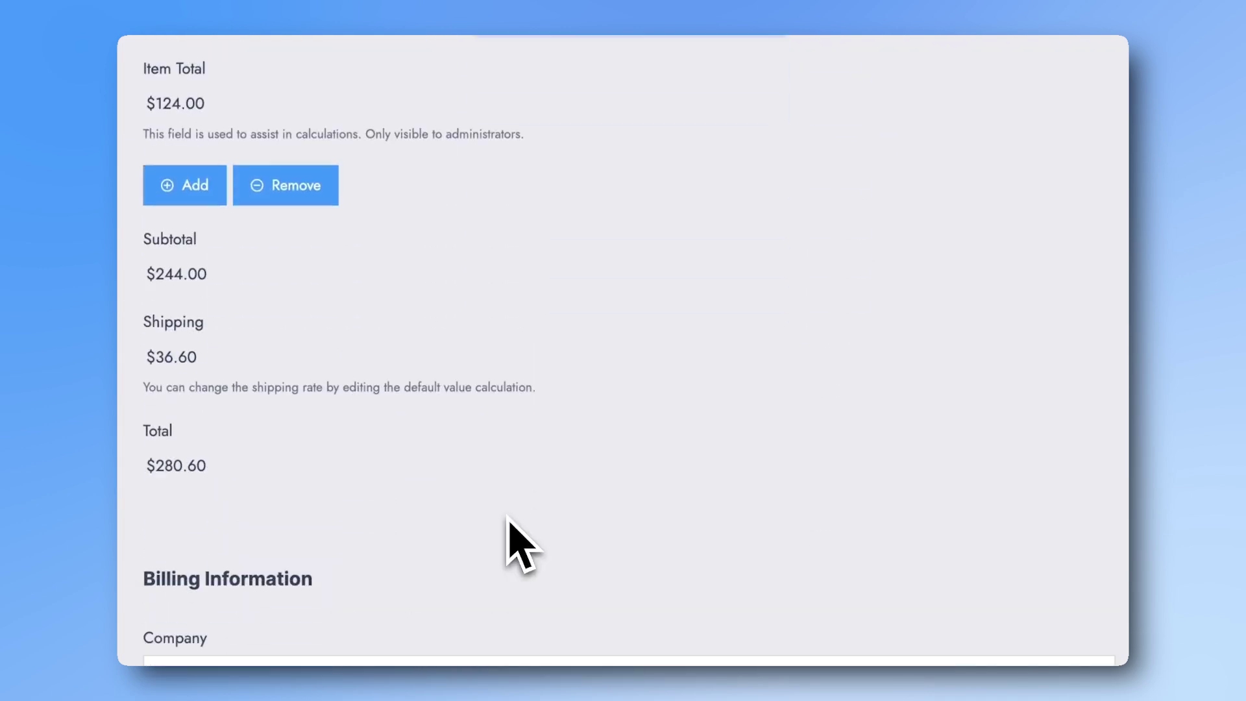
scroll(511, 543, "down", 1)
scroll(509, 543, "down", 2)
scroll(458, 389, "down", 2)
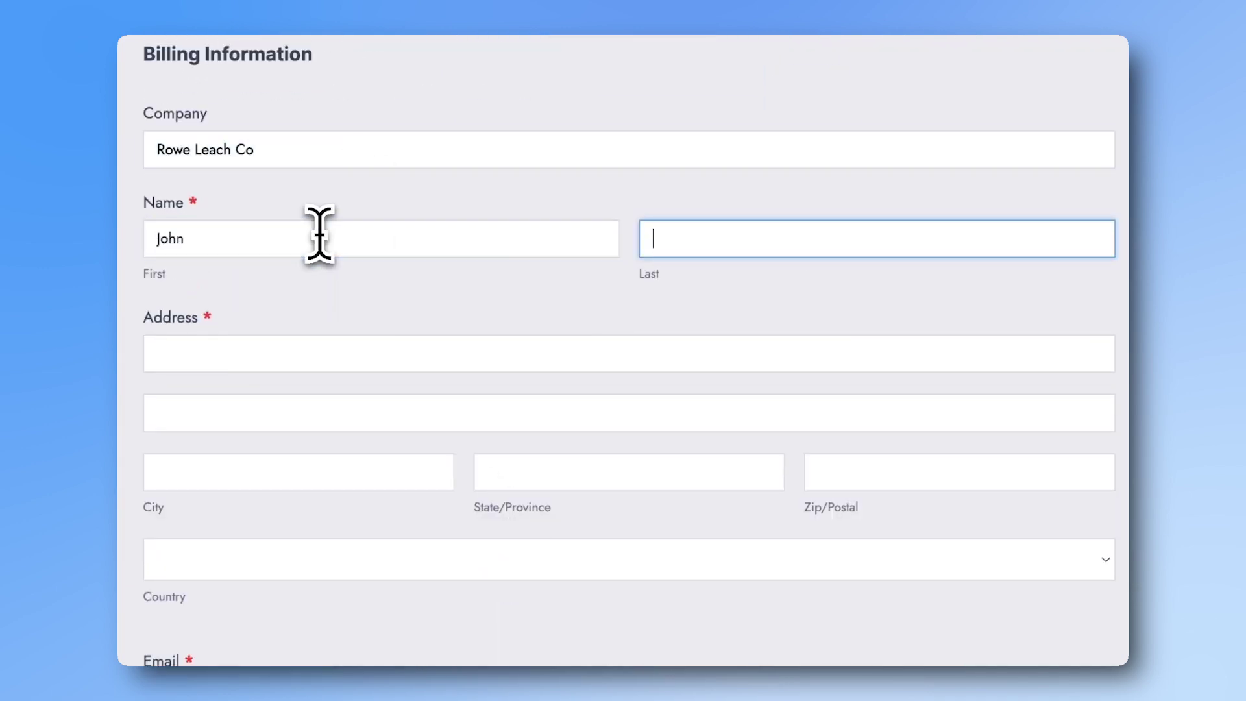
type("DoeTeststreetTeststate86549")
- Enter United States billing, pay by Check, use the suggested email, submit, and open the invoice email
left_click(925, 558)
scroll(876, 595, "down", 10)
scroll(876, 596, "down", 2)
left_click(778, 651)
scroll(779, 653, "down", 5)
scroll(779, 653, "down", 1)
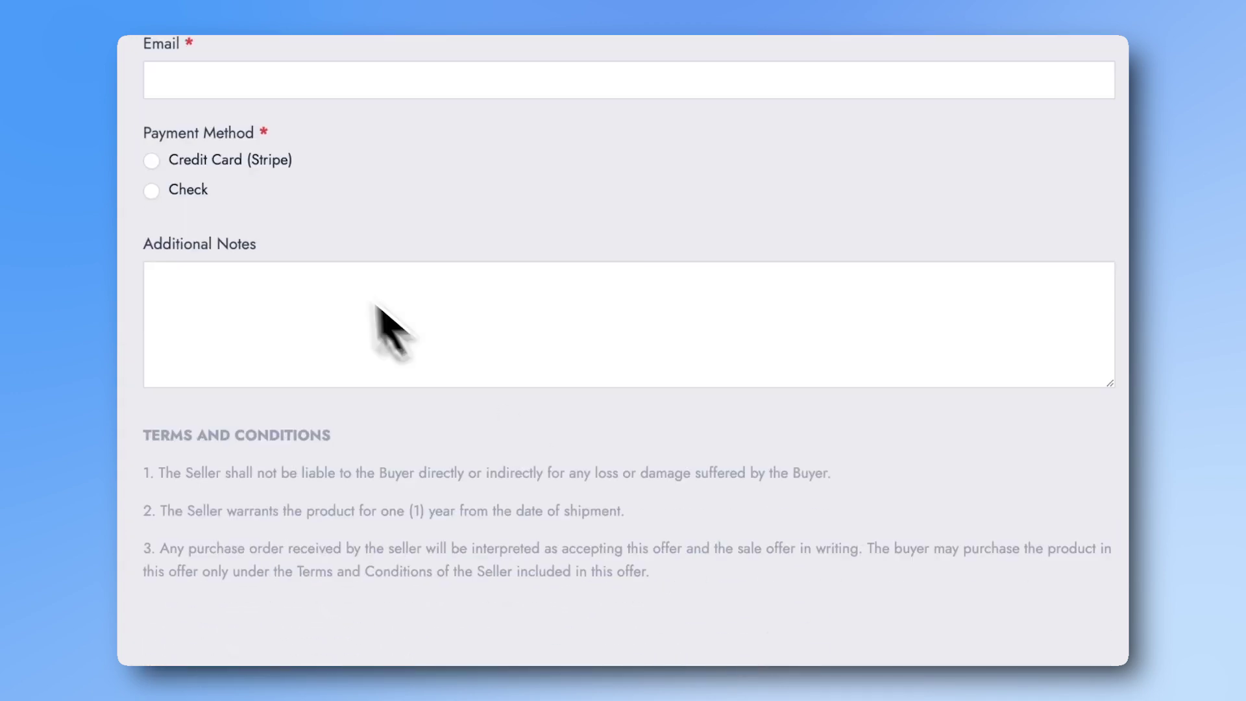
left_click(195, 190)
left_click(206, 83)
left_click(316, 131)
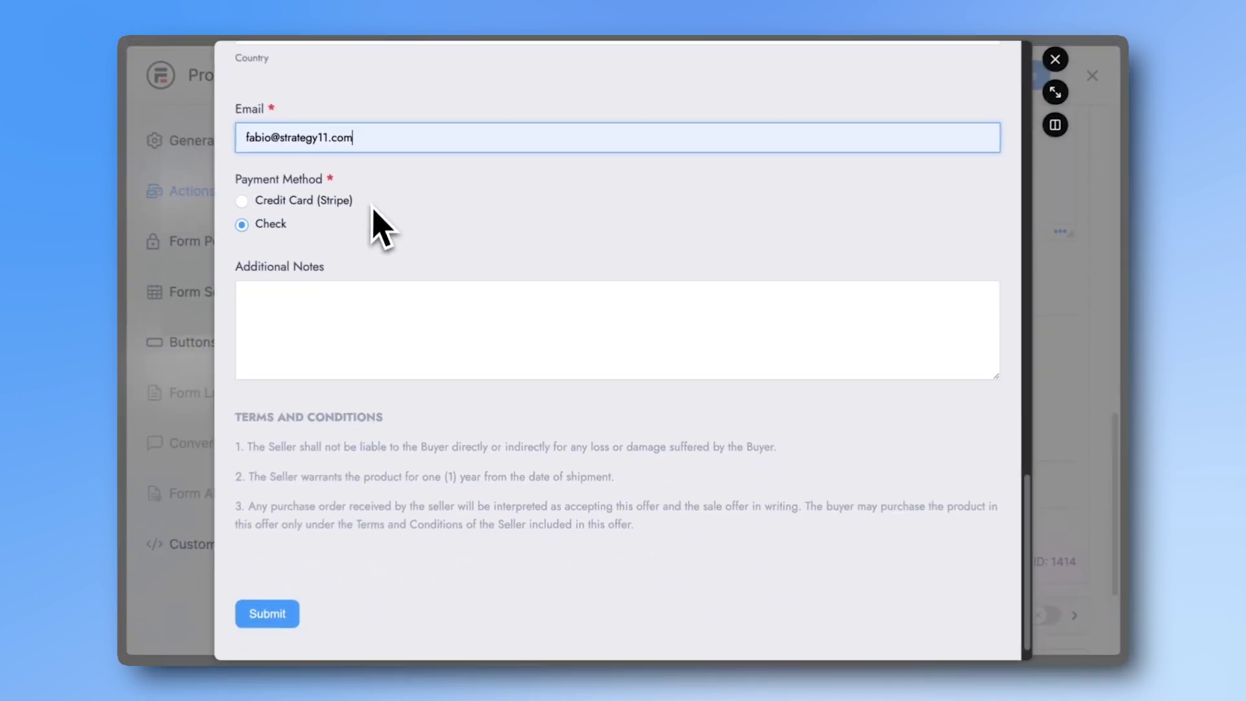
scroll(380, 333, "down", 1)
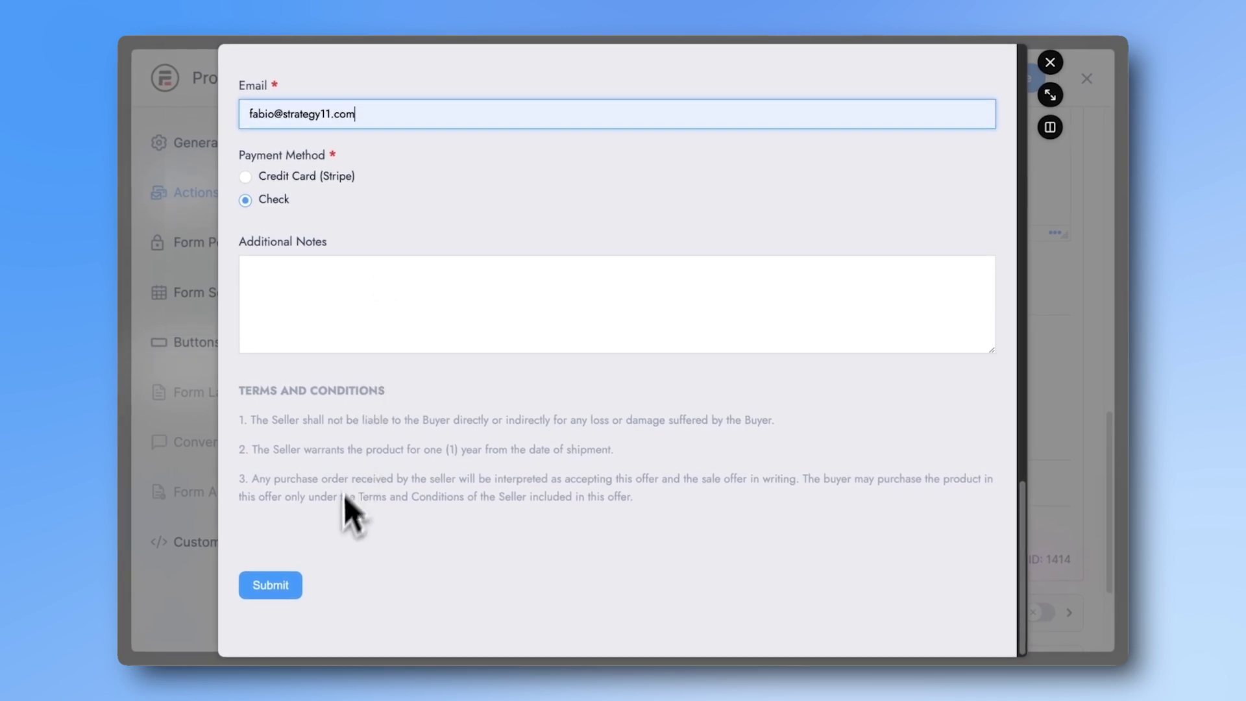
left_click(292, 584)
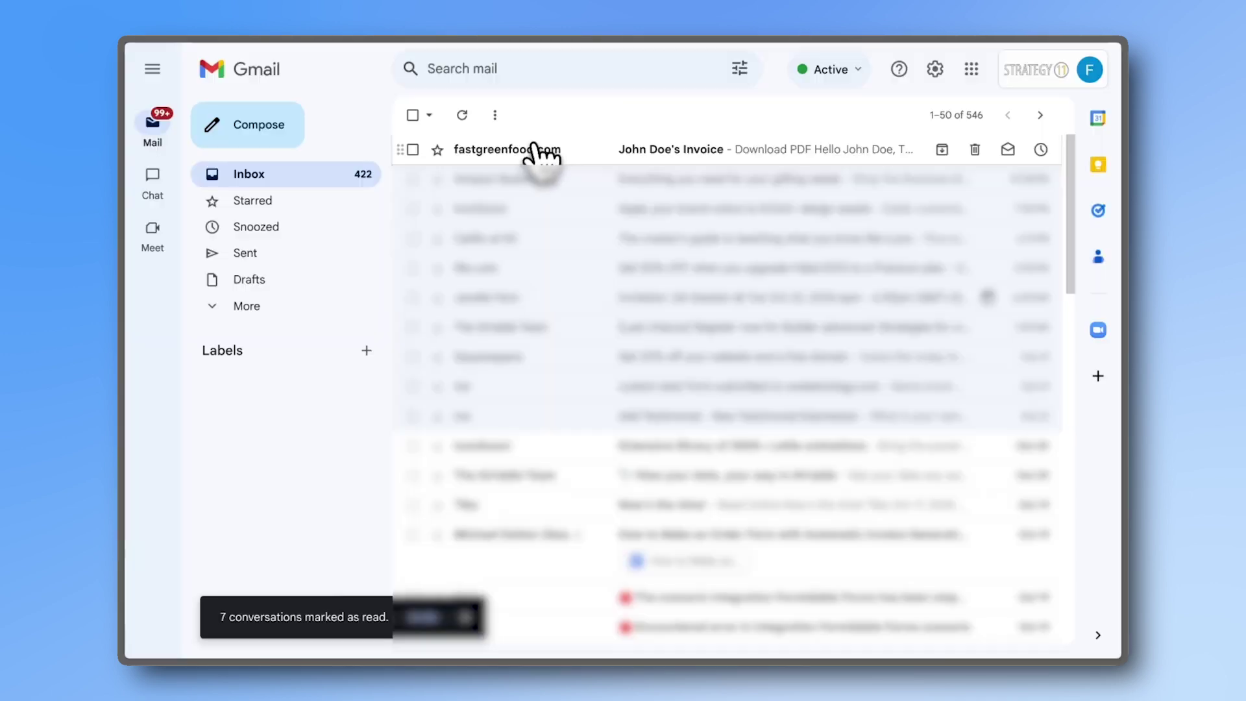
left_click(536, 149)
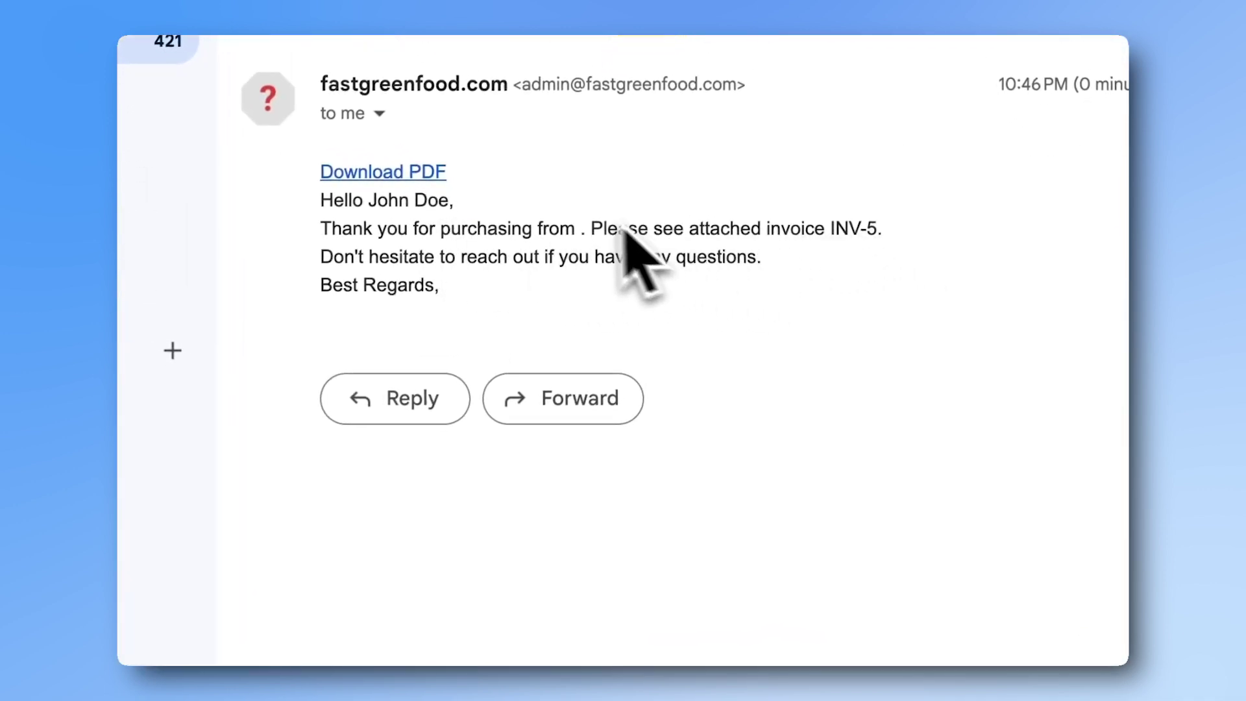
- Open the emailed INV-5 invoice PDF for John Doe, totalling $280.60
left_click(428, 173)
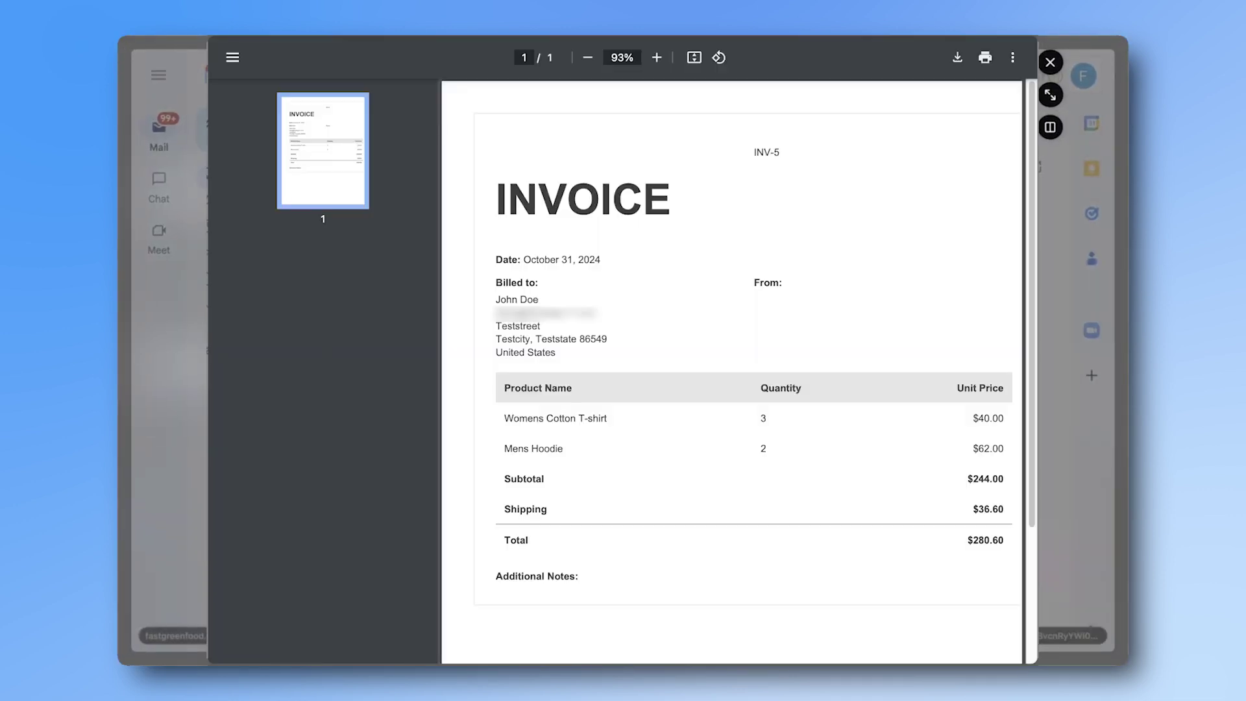